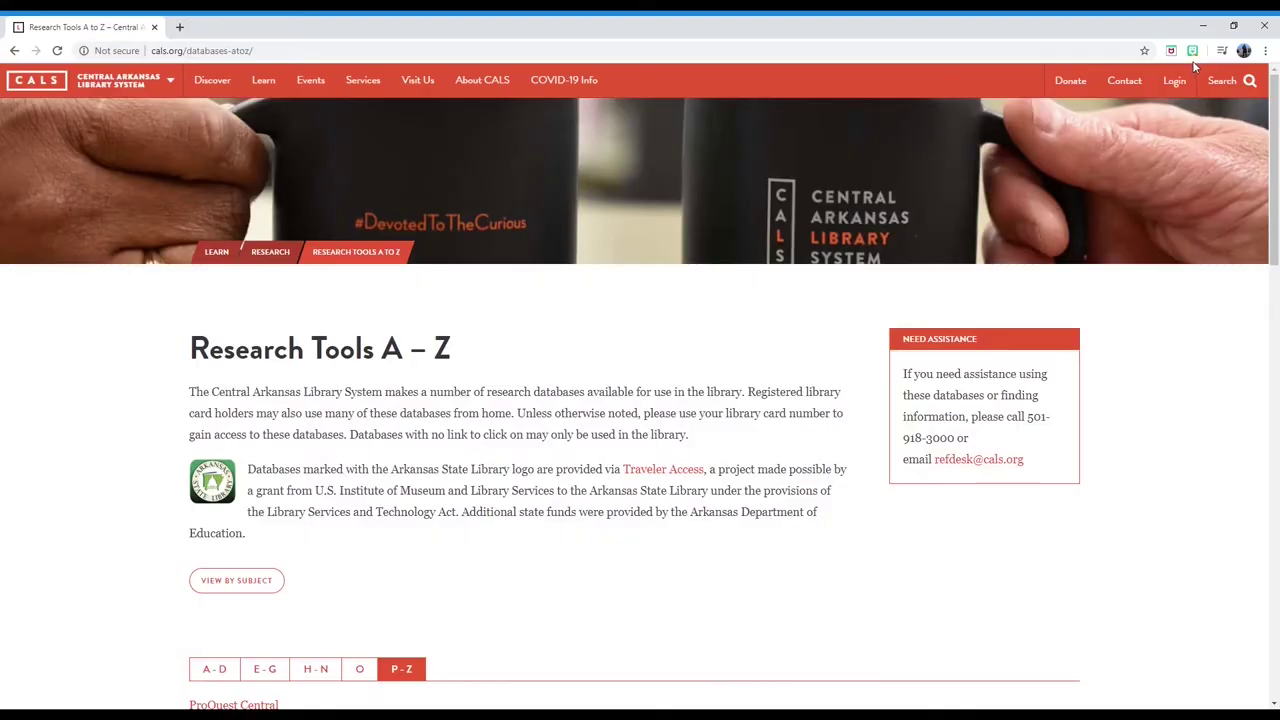
On Research Tools A–Z, list the A–D databases and open NewsBank's America's News
{"action": "scroll", "coordinate": [736, 460], "scroll_direction": "down", "scroll_amount": 1}
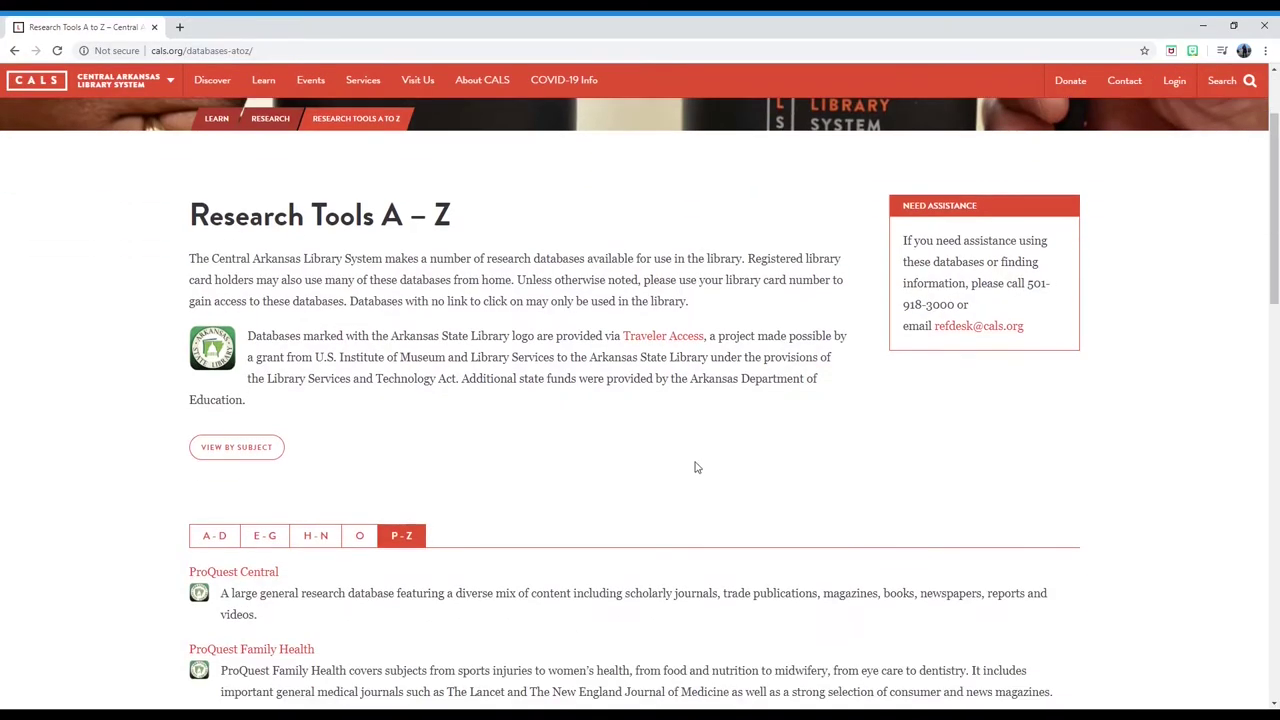
{"action": "left_click", "coordinate": [210, 535]}
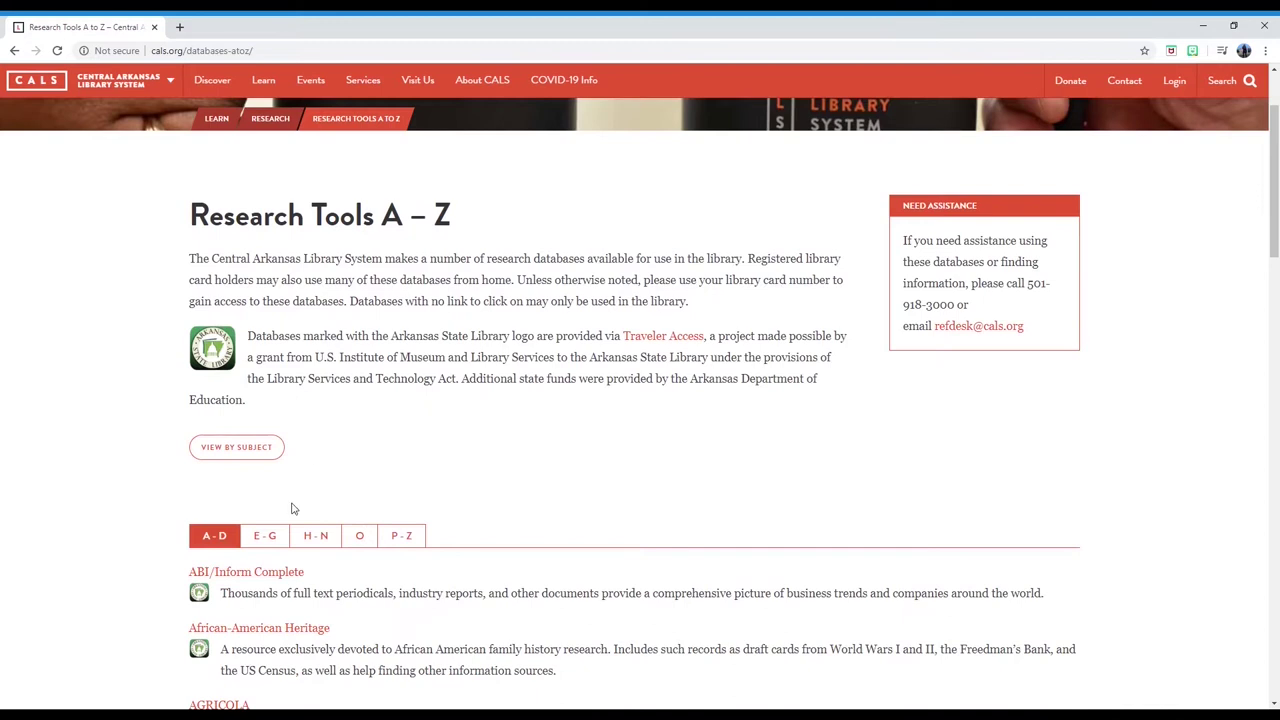
{"action": "scroll", "coordinate": [293, 509], "scroll_direction": "down", "scroll_amount": 5}
{"action": "left_click", "coordinate": [256, 457]}
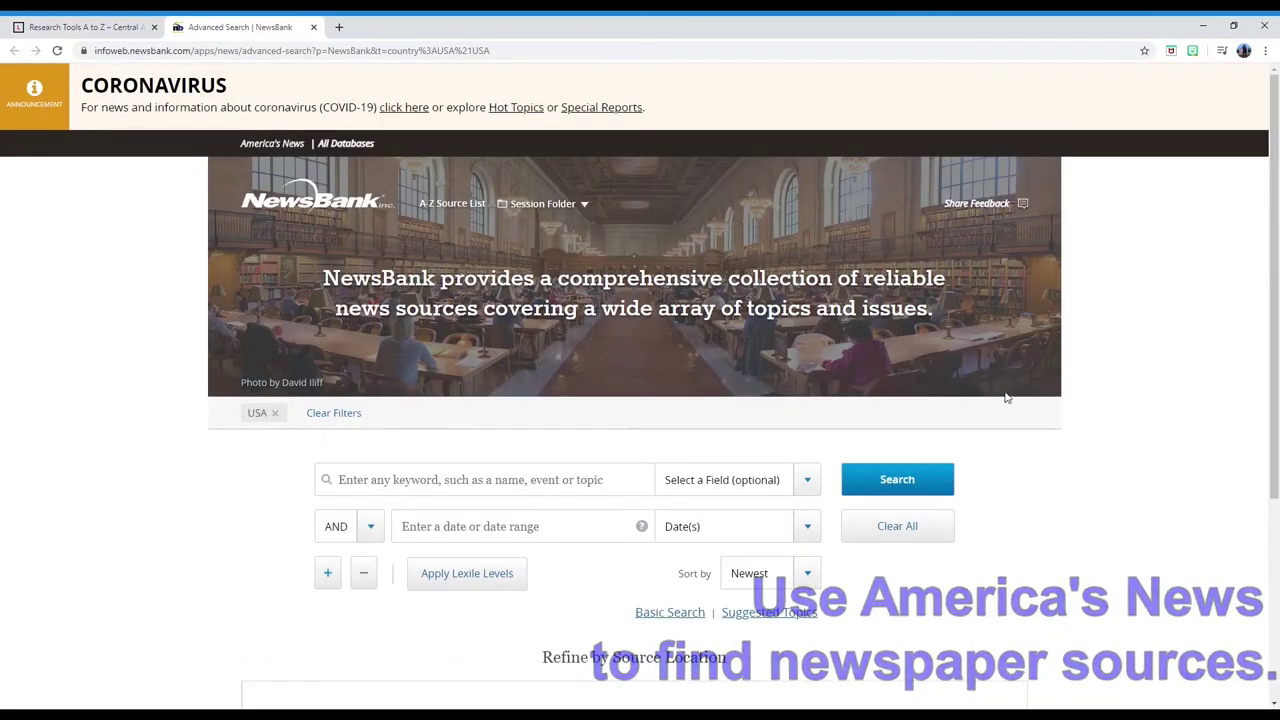
Open the May 18, 2020 Little Rock Democrat-Gazette issue and its 'Arkansan honored by VA' article
{"action": "scroll", "coordinate": [1114, 392], "scroll_direction": "down", "scroll_amount": 3}
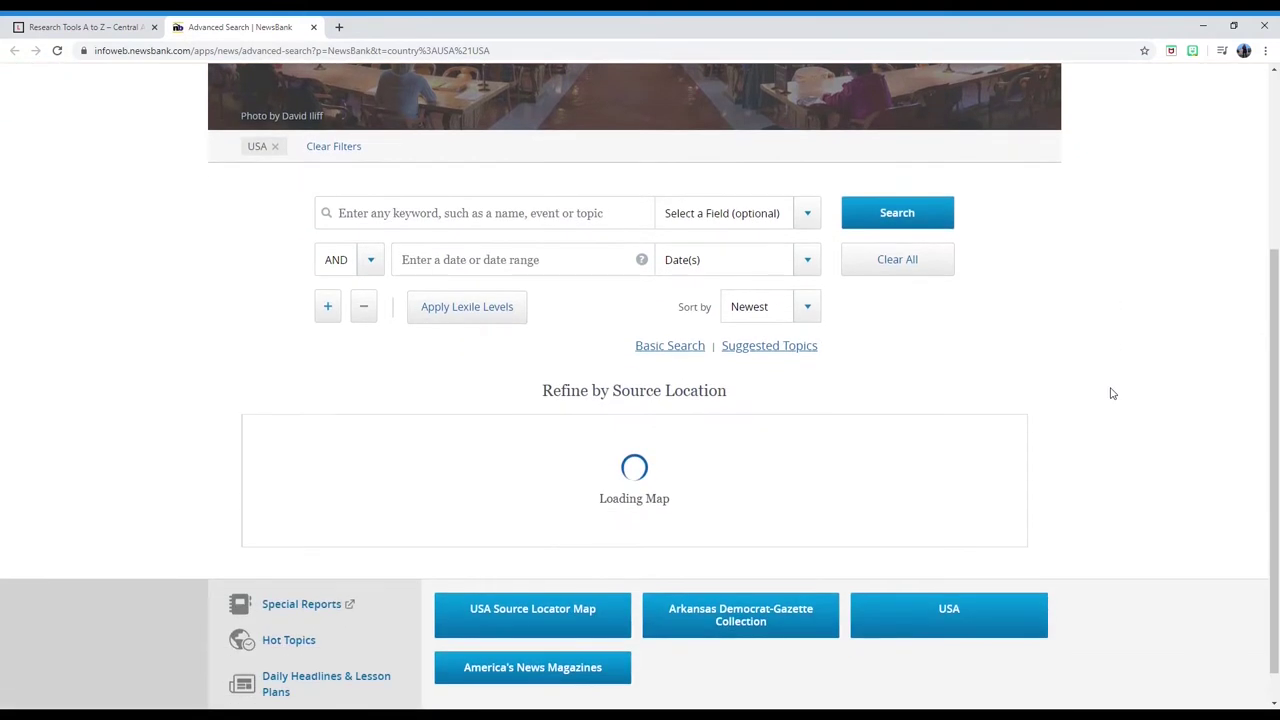
{"action": "scroll", "coordinate": [1112, 393], "scroll_direction": "down", "scroll_amount": 3}
{"action": "scroll", "coordinate": [1112, 393], "scroll_direction": "down", "scroll_amount": 2}
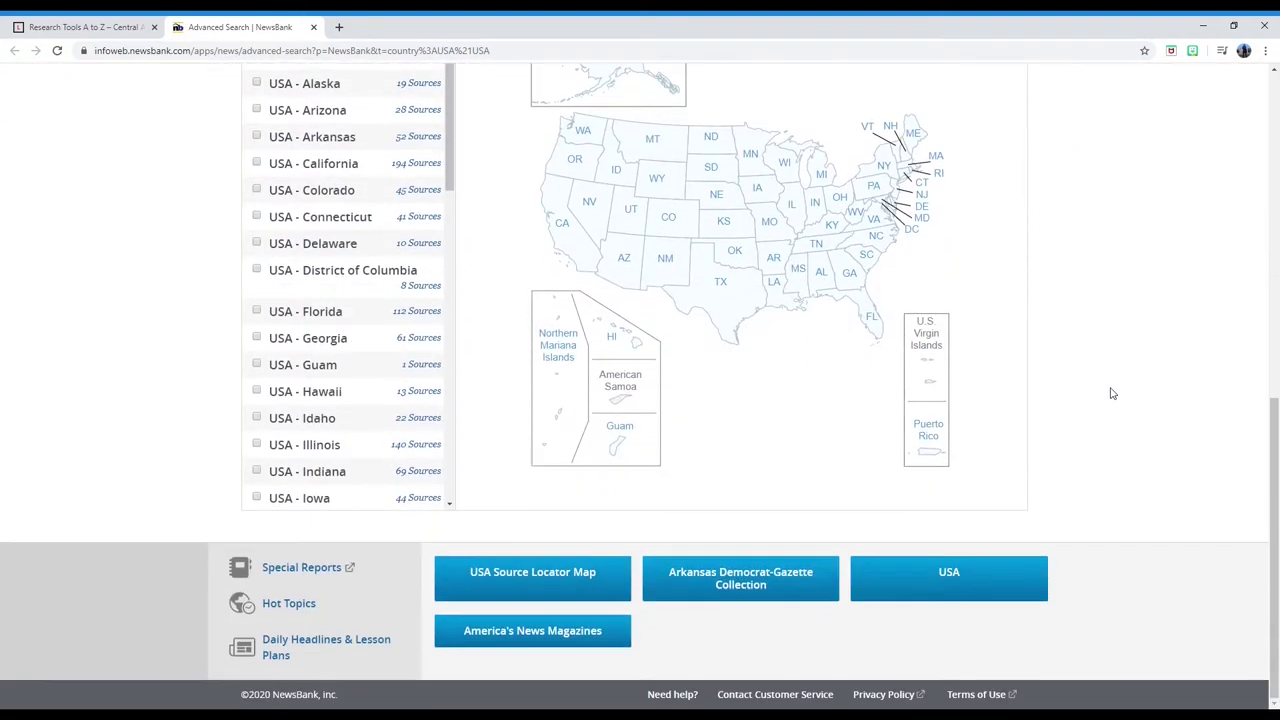
{"action": "left_click", "coordinate": [766, 573]}
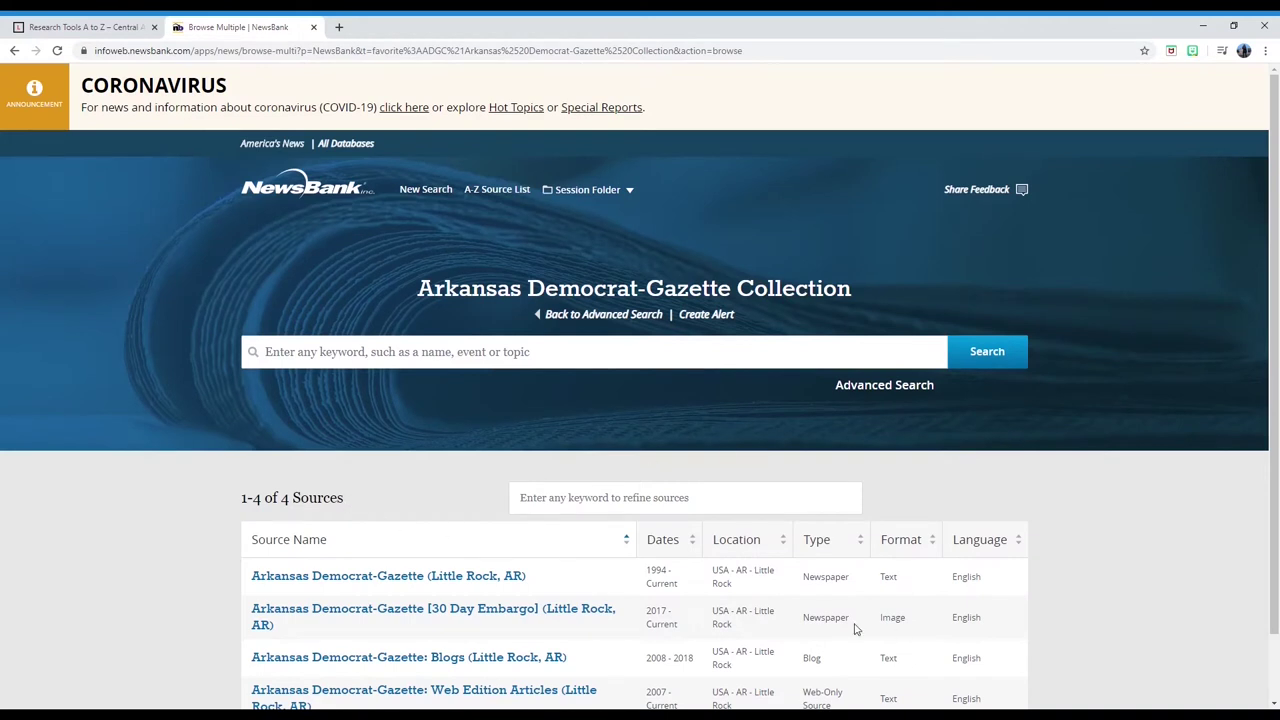
{"action": "left_click", "coordinate": [417, 577]}
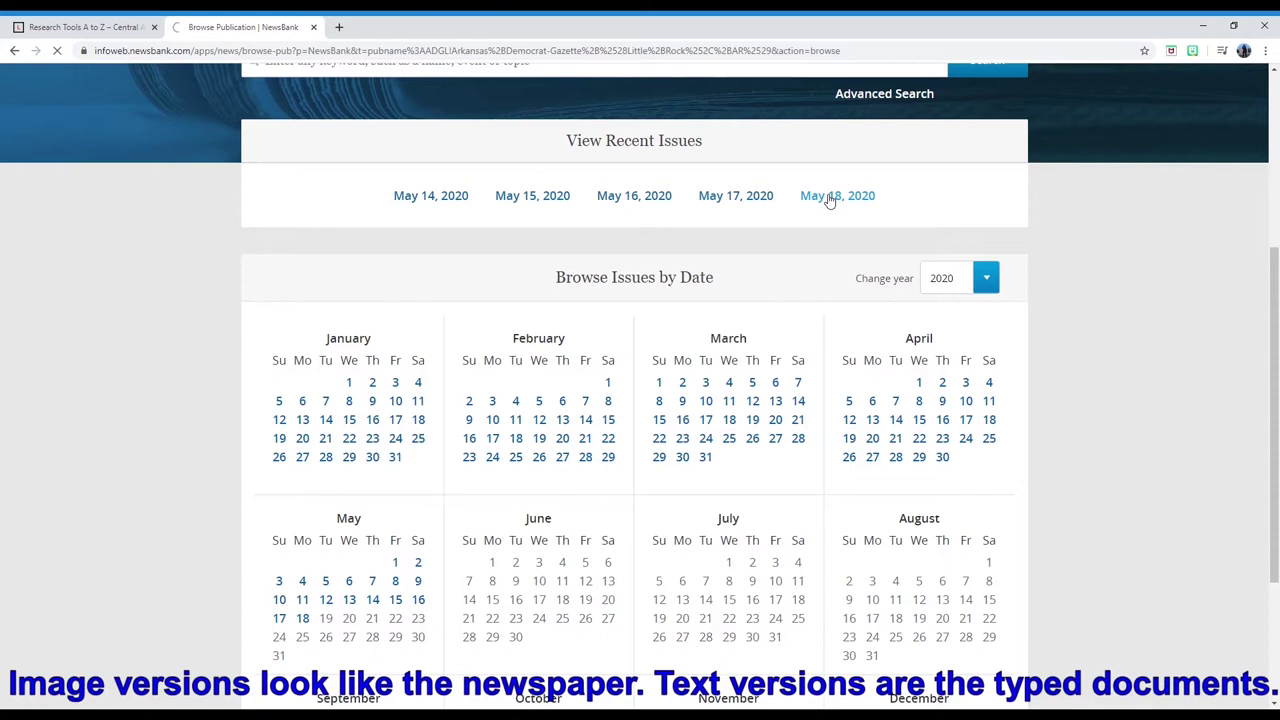
{"action": "left_click", "coordinate": [829, 197]}
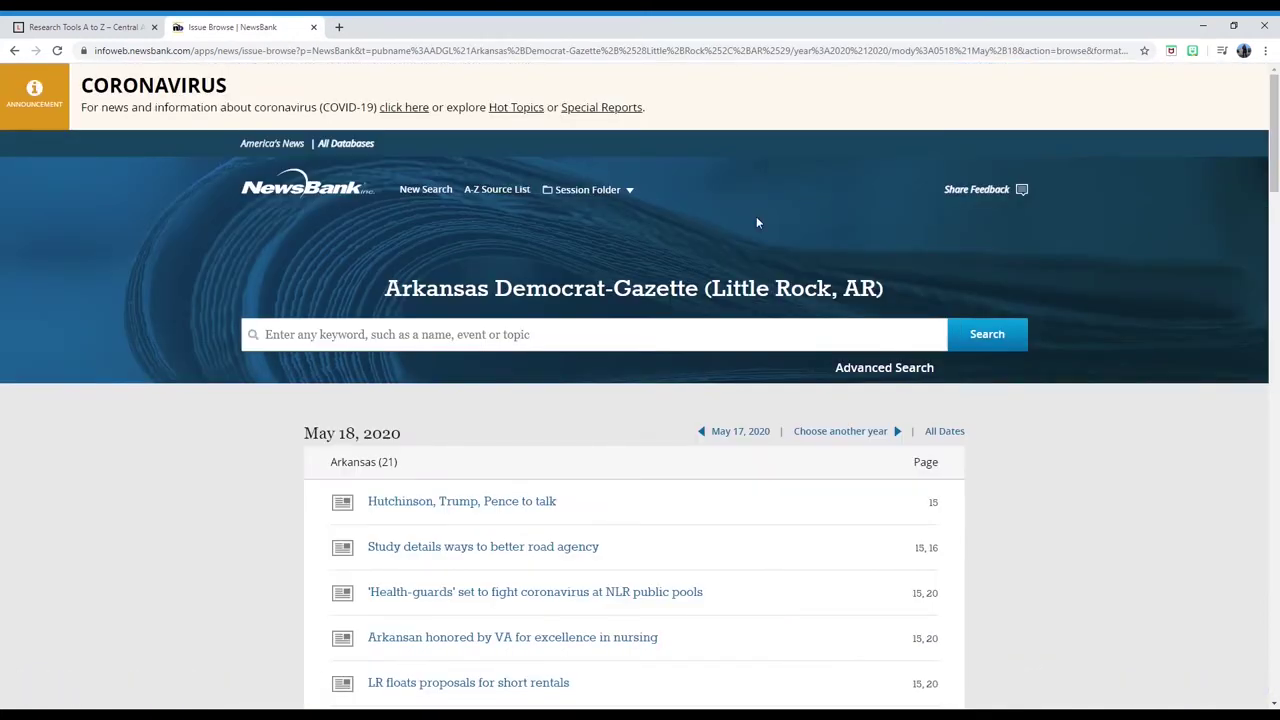
{"action": "scroll", "coordinate": [756, 216], "scroll_direction": "down", "scroll_amount": 2}
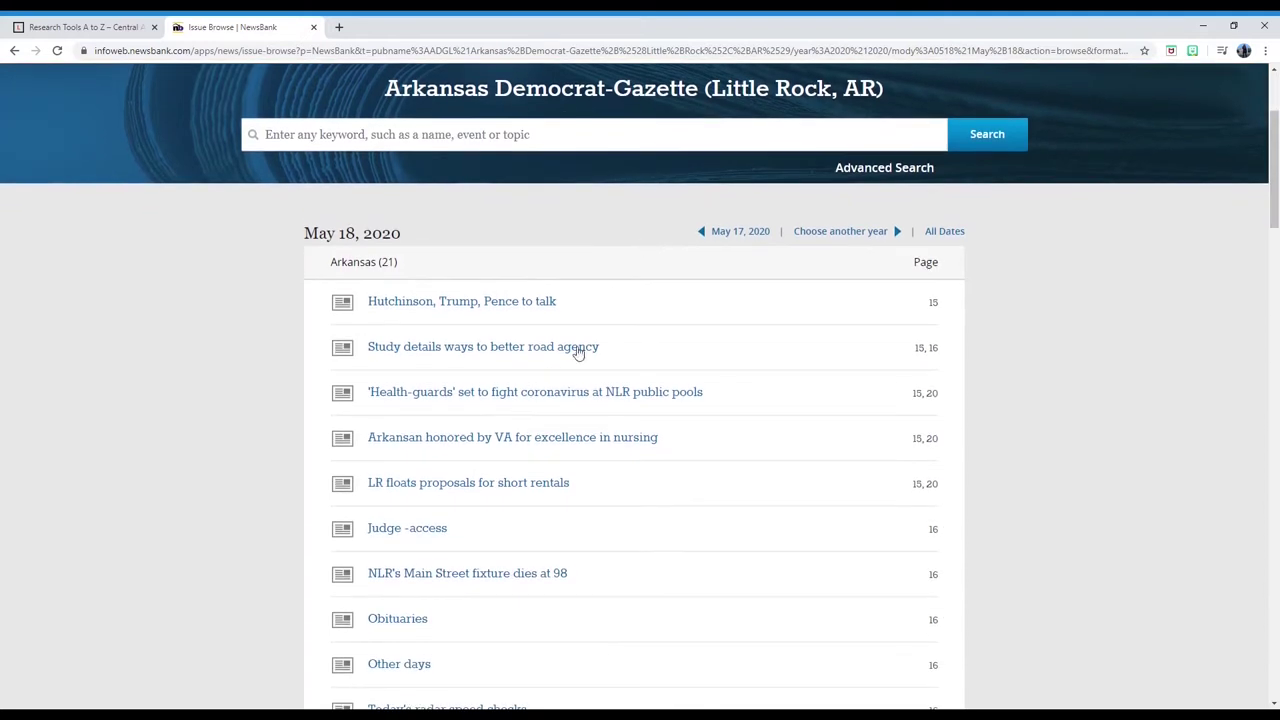
{"action": "left_click", "coordinate": [576, 443]}
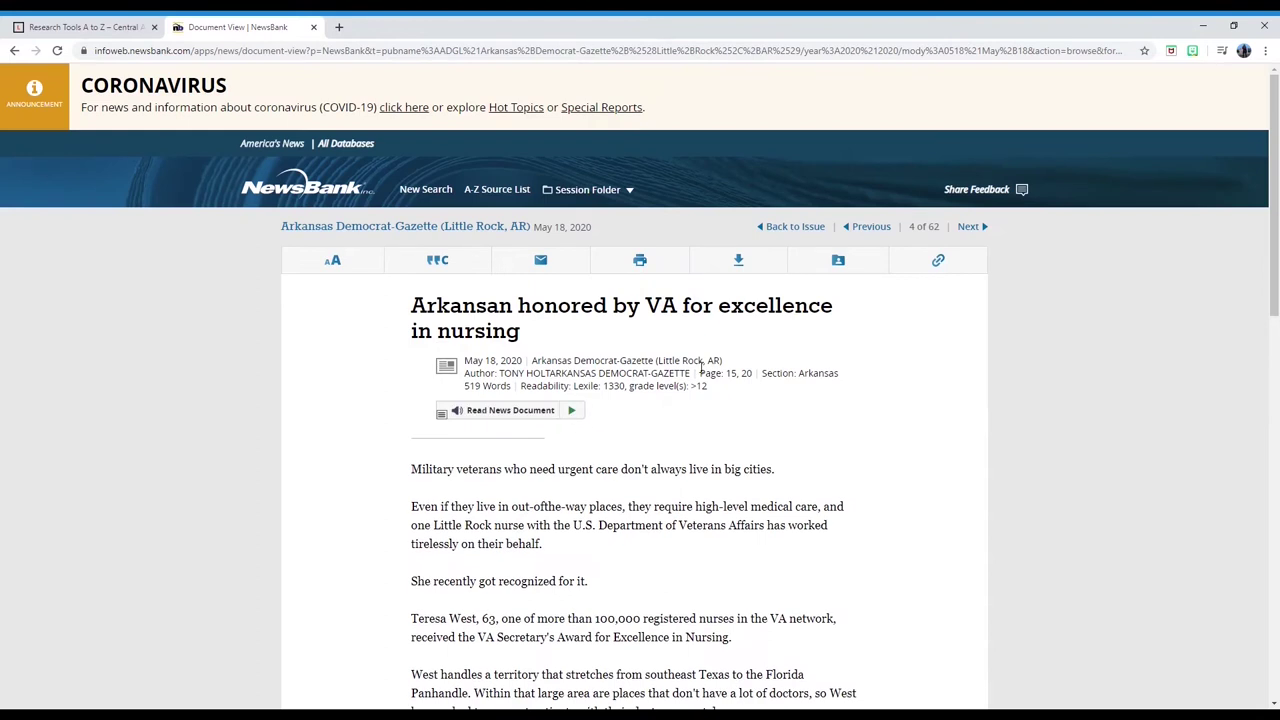
Generate an APA citation for the VA nursing excellence article and select the citation text
{"action": "scroll", "coordinate": [703, 367], "scroll_direction": "down", "scroll_amount": 4}
{"action": "scroll", "coordinate": [705, 367], "scroll_direction": "up", "scroll_amount": 2}
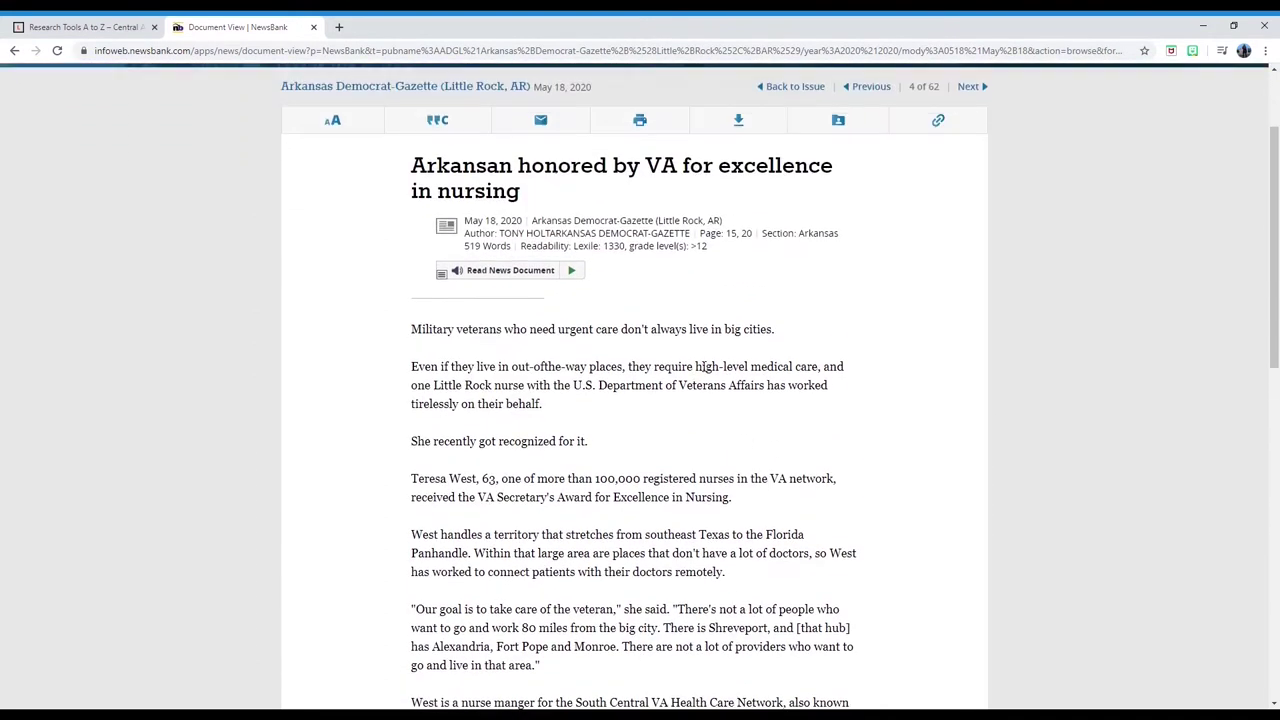
{"action": "scroll", "coordinate": [703, 367], "scroll_direction": "up", "scroll_amount": 2}
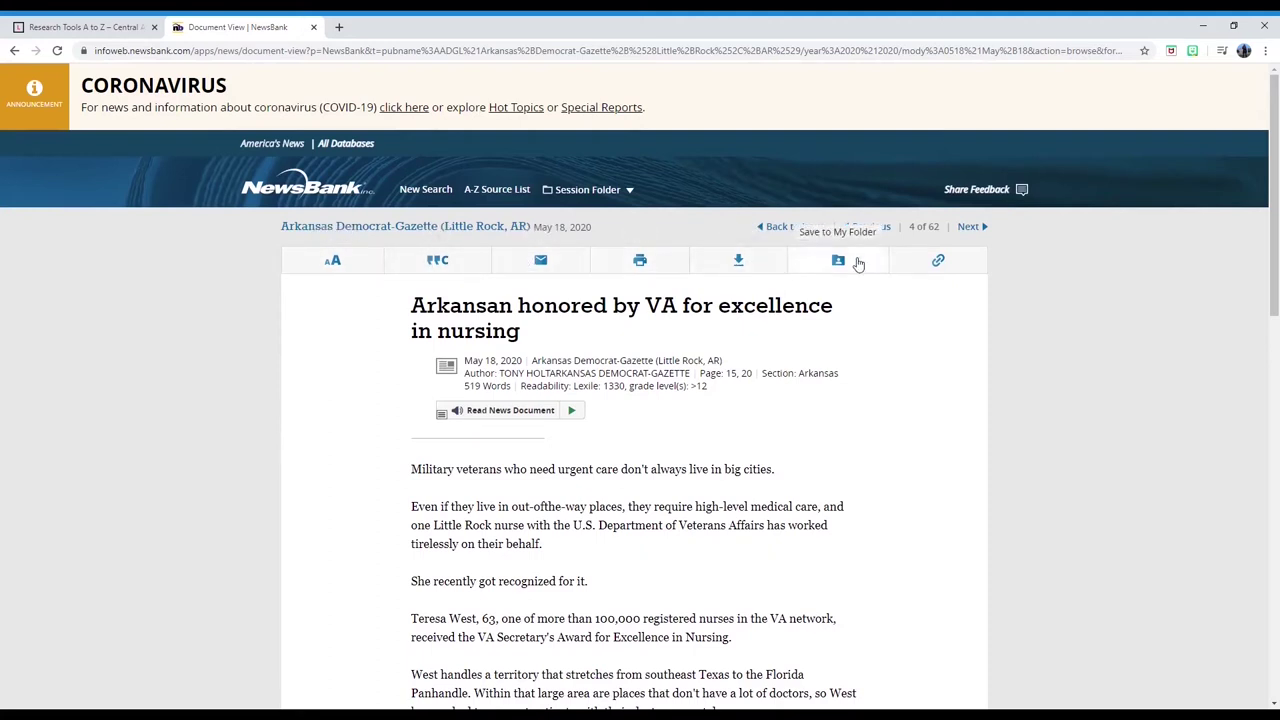
{"action": "left_click", "coordinate": [452, 268]}
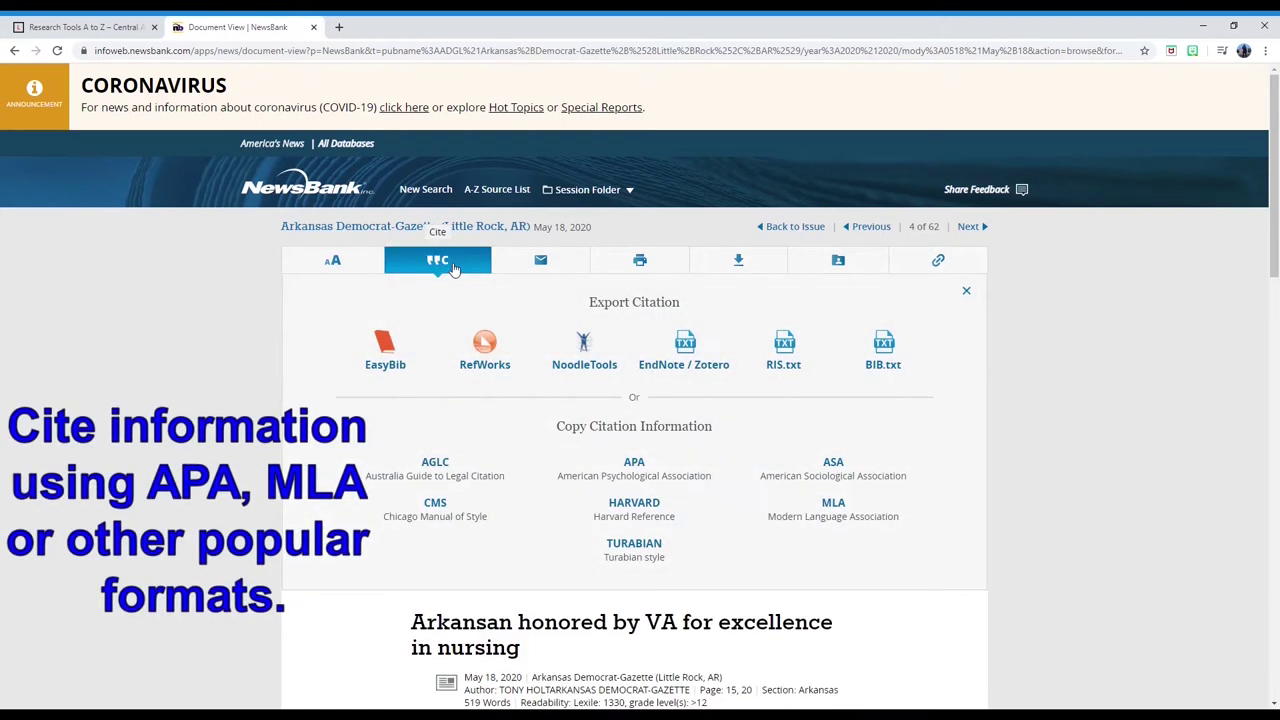
{"action": "left_click", "coordinate": [634, 463]}
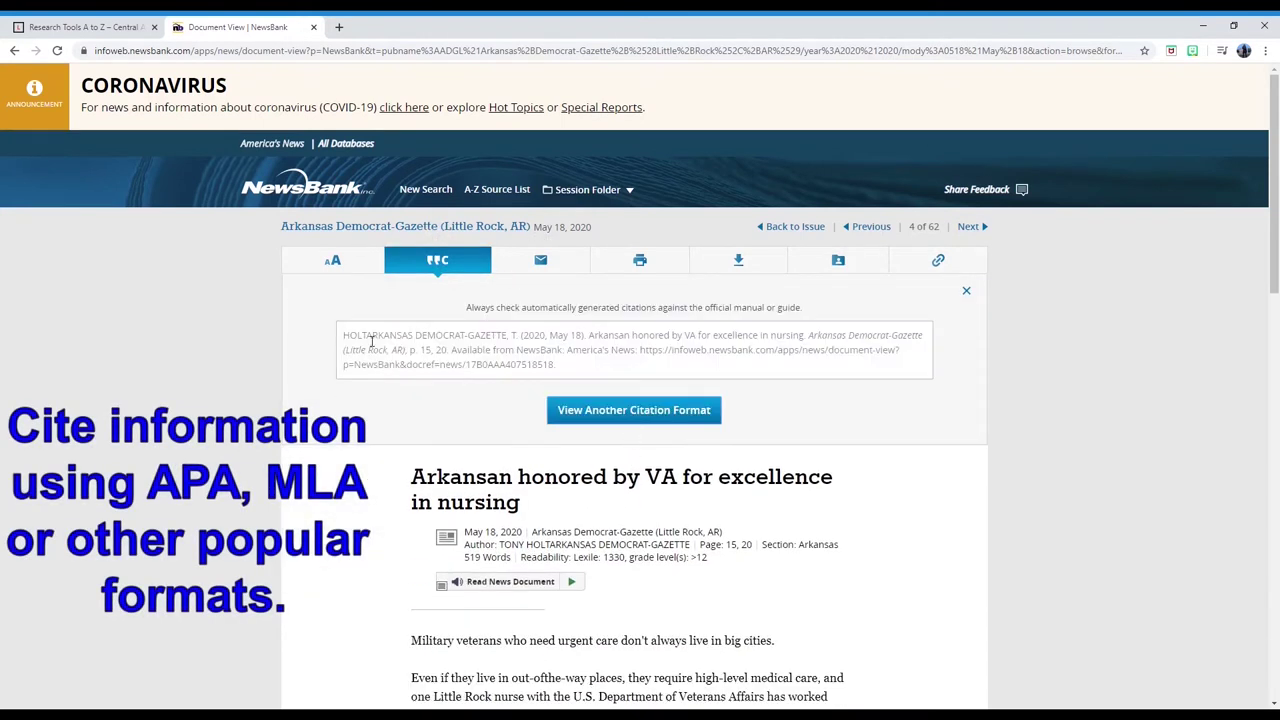
{"action": "left_click_drag", "start_coordinate": [339, 340], "coordinate": [551, 362]}
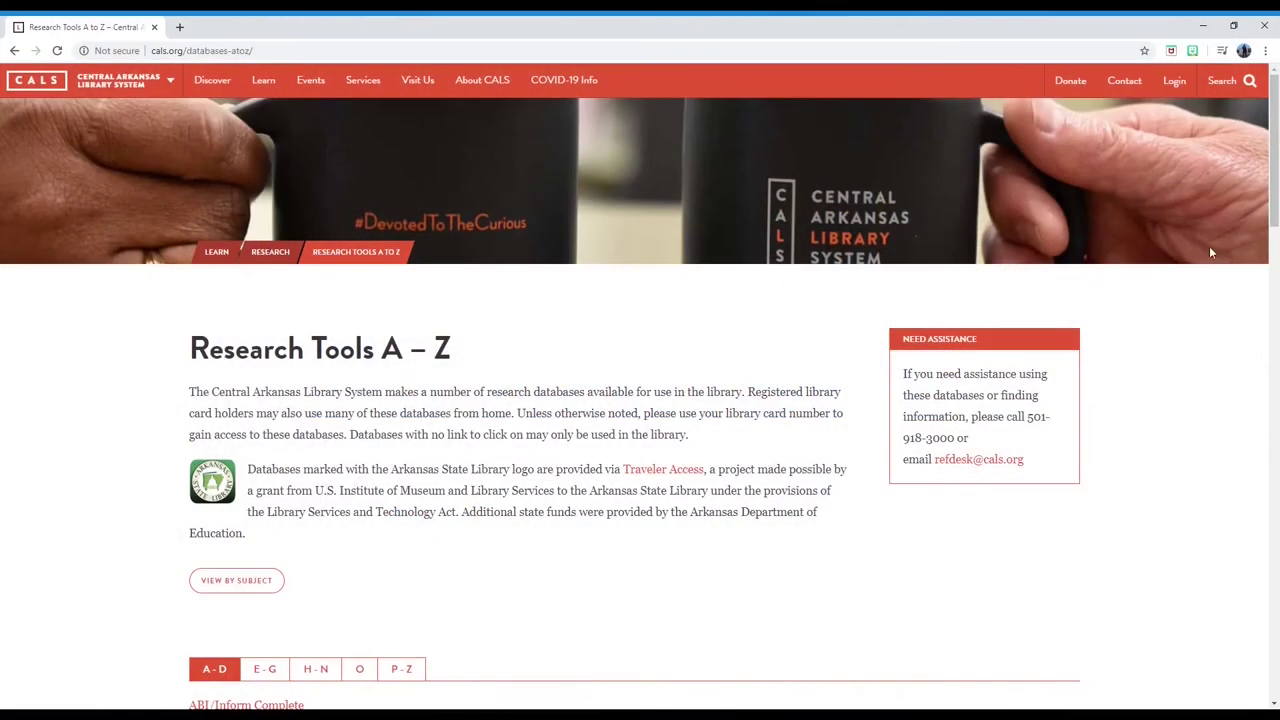
Switch the Research Tools list to E–G and open the Encyclopedia of Arkansas
{"action": "scroll", "coordinate": [902, 247], "scroll_direction": "down", "scroll_amount": 2}
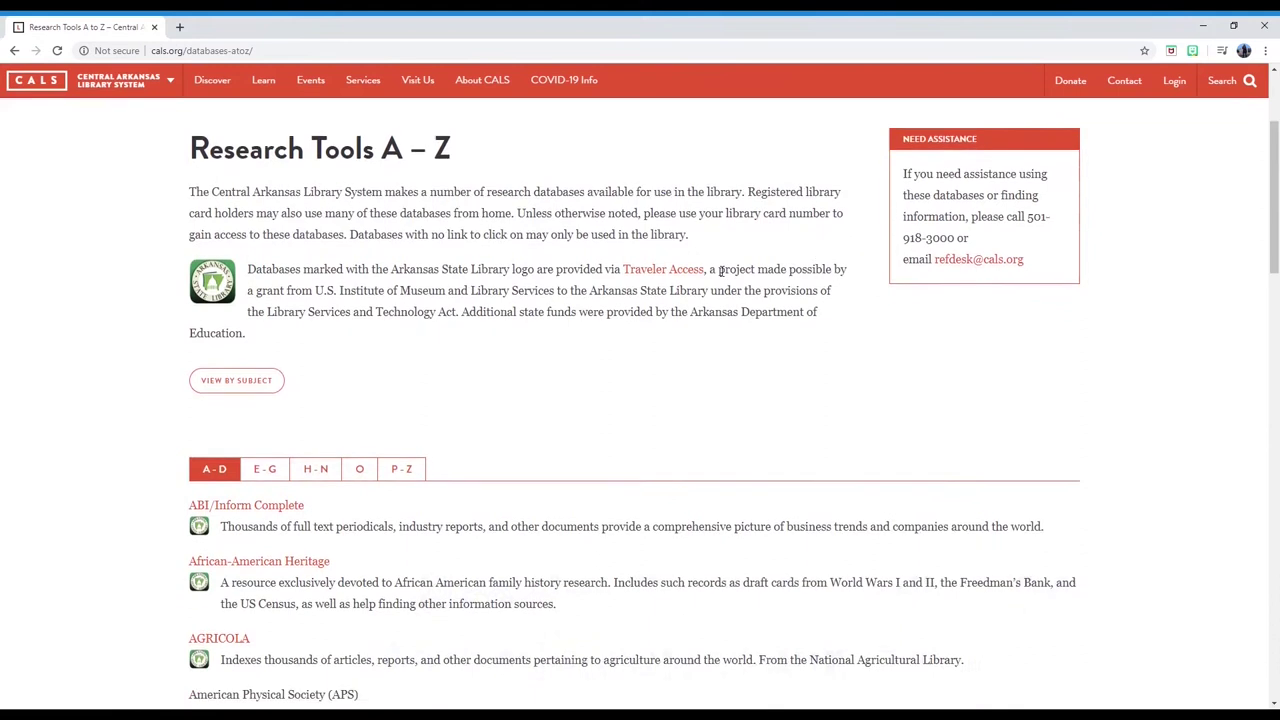
{"action": "left_click", "coordinate": [265, 467]}
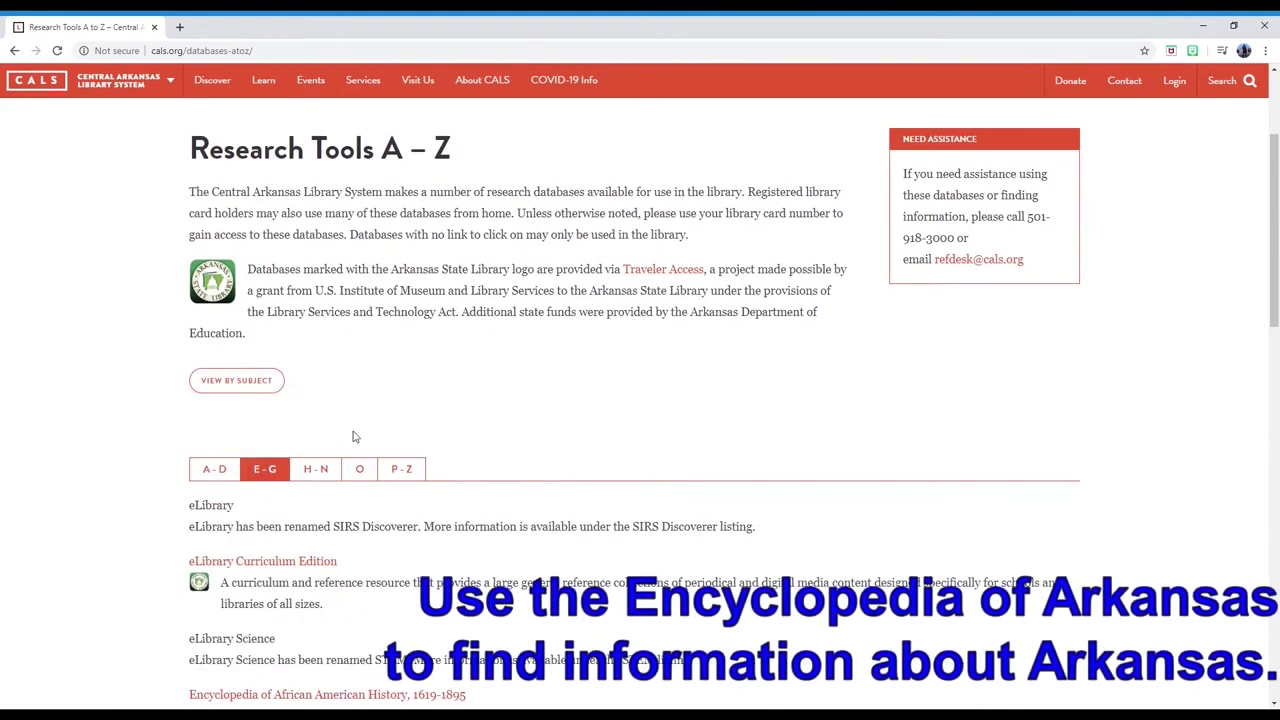
{"action": "scroll", "coordinate": [318, 435], "scroll_direction": "down", "scroll_amount": 2}
{"action": "scroll", "coordinate": [300, 490], "scroll_direction": "down", "scroll_amount": 1}
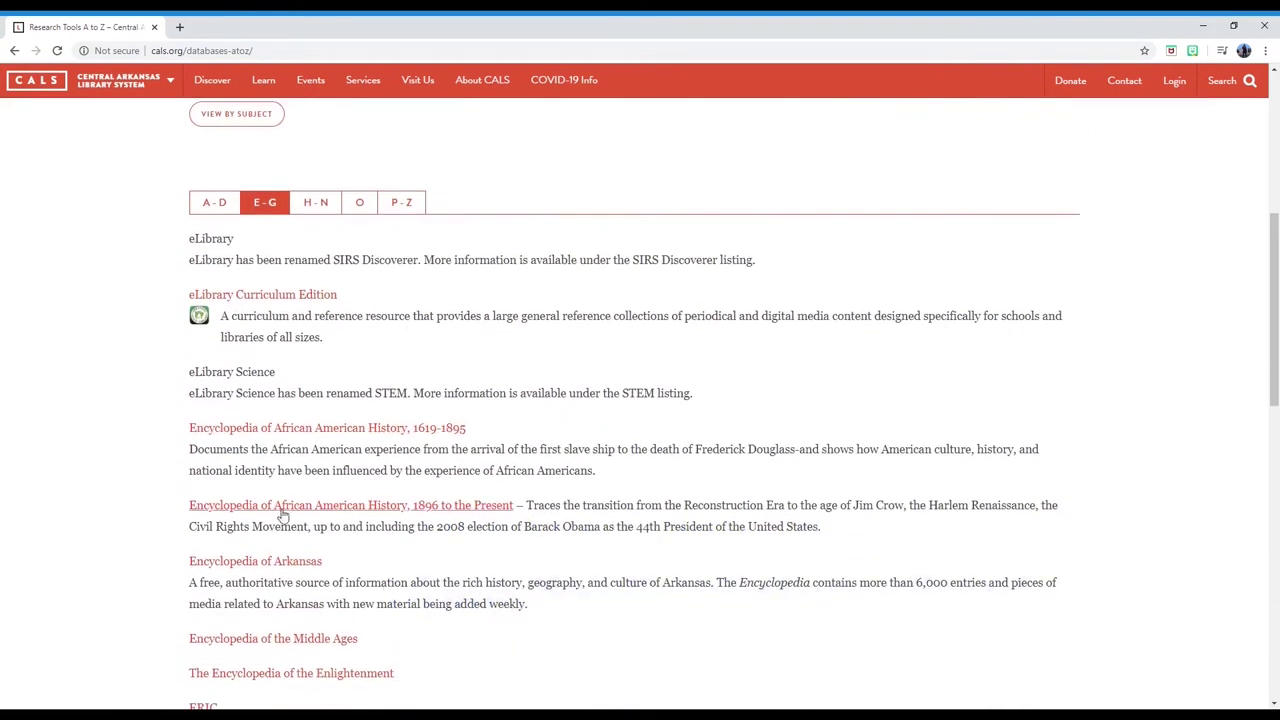
{"action": "left_click", "coordinate": [242, 562]}
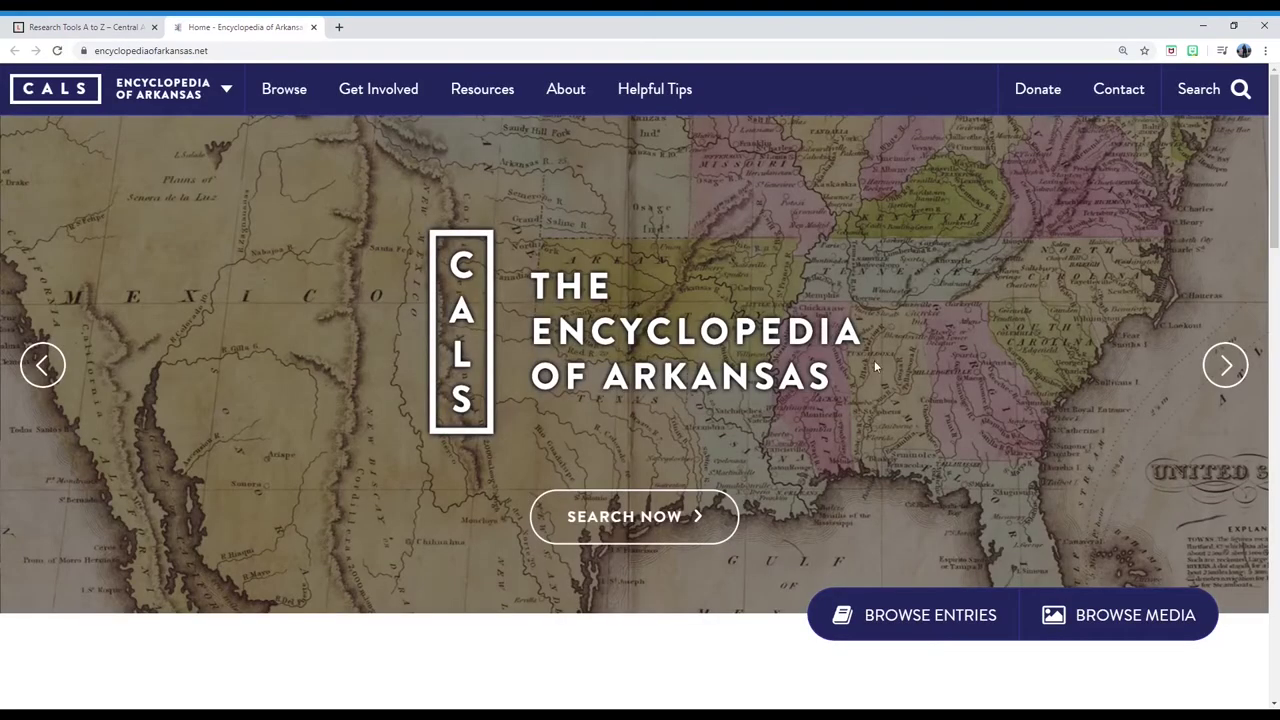
Browse the Encyclopedia of Arkansas entries starting with the letter L
{"action": "scroll", "coordinate": [1001, 363], "scroll_direction": "down", "scroll_amount": 5}
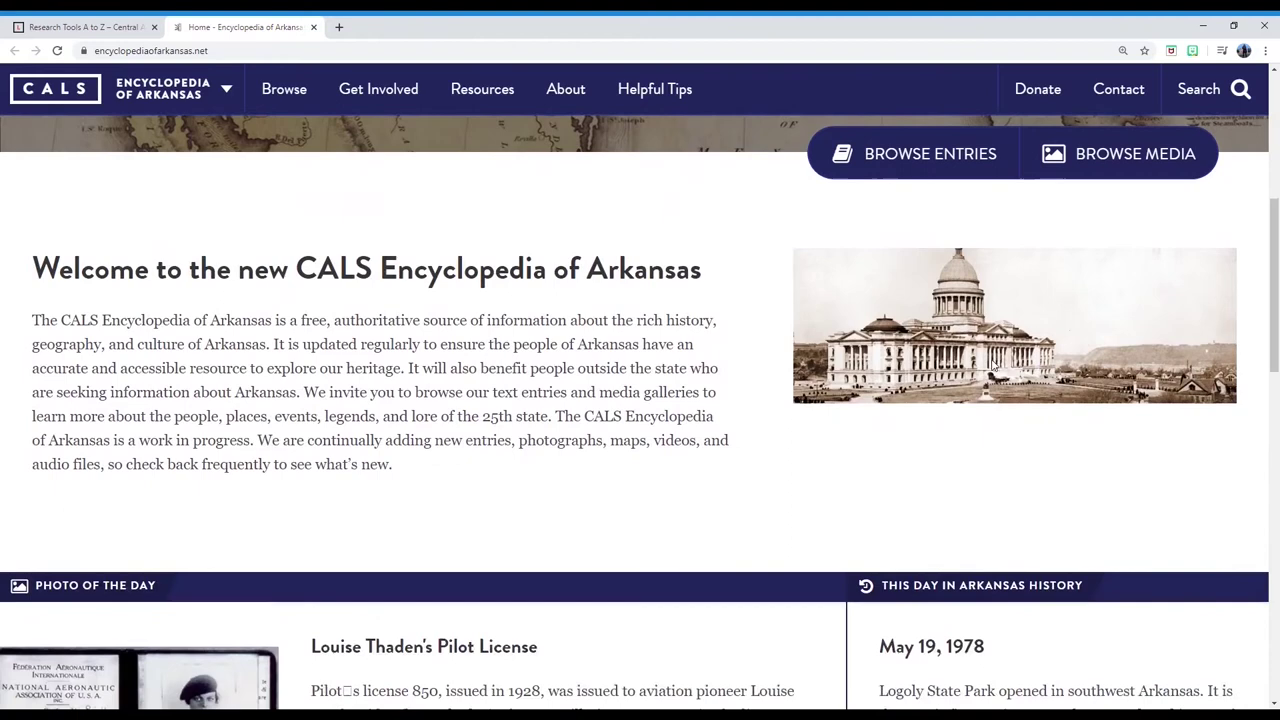
{"action": "scroll", "coordinate": [995, 368], "scroll_direction": "down", "scroll_amount": 6}
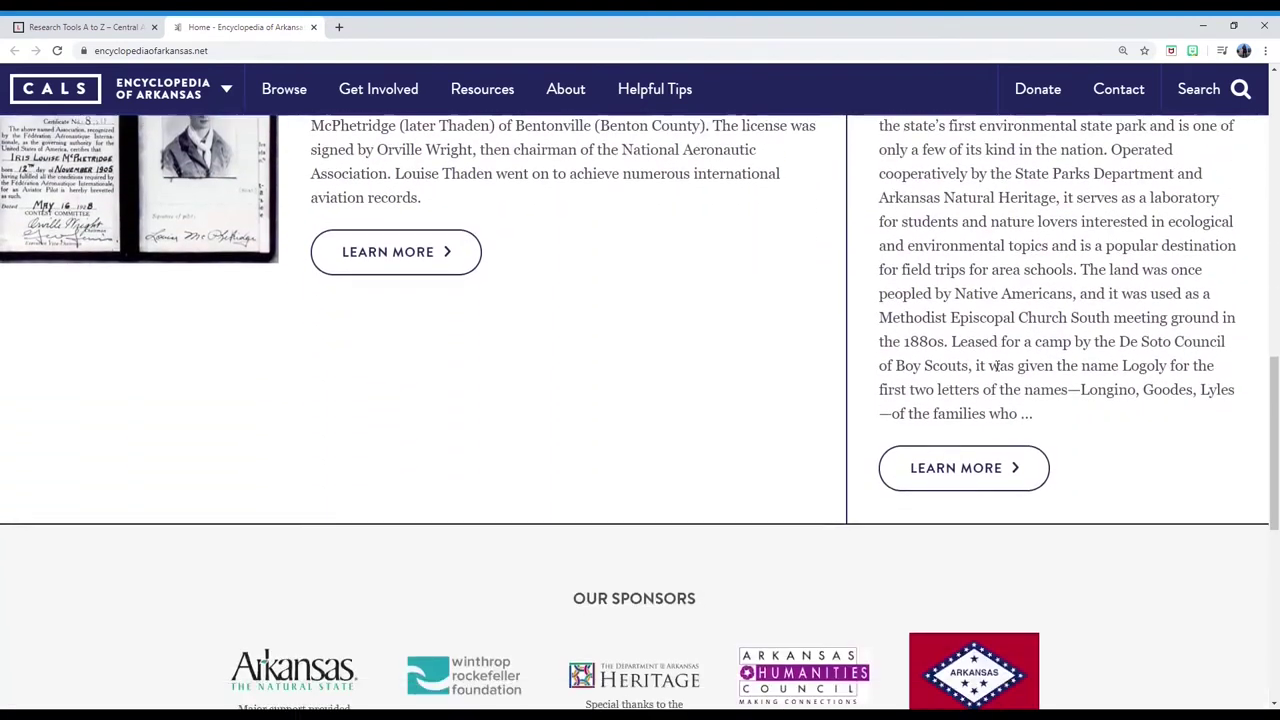
{"action": "scroll", "coordinate": [995, 366], "scroll_direction": "down", "scroll_amount": 2}
{"action": "scroll", "coordinate": [990, 367], "scroll_direction": "up", "scroll_amount": 5}
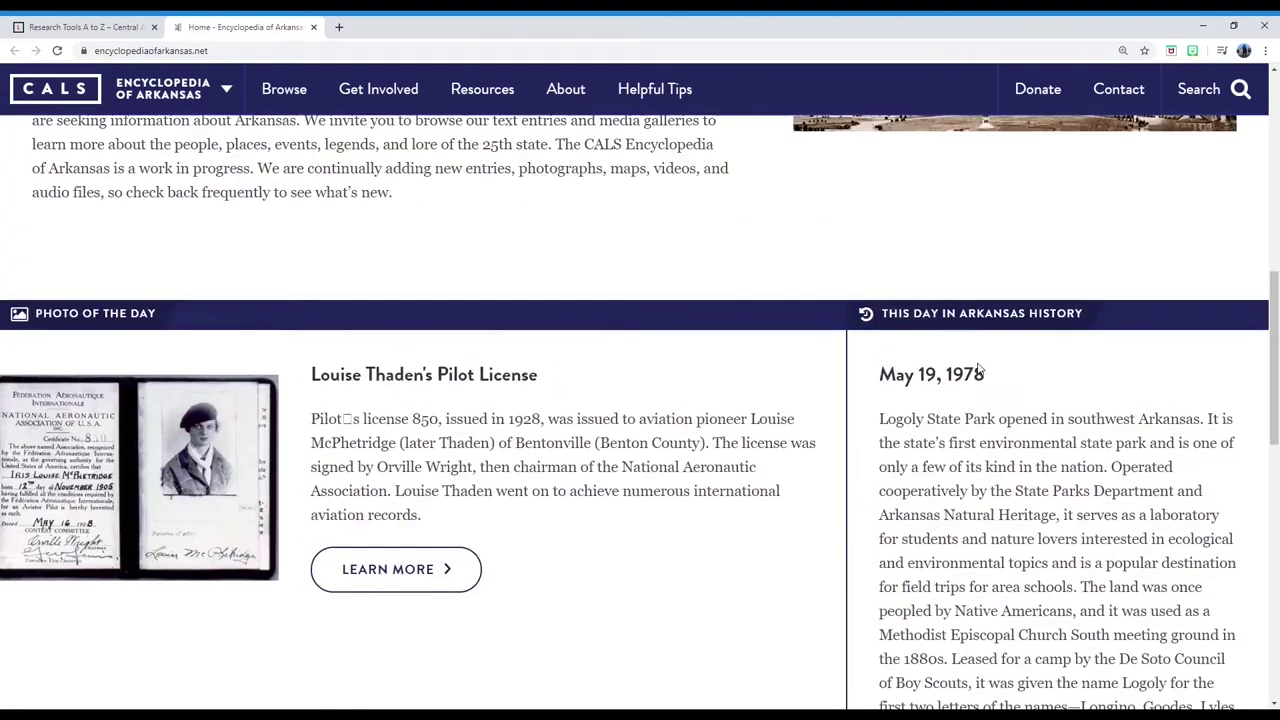
{"action": "scroll", "coordinate": [979, 369], "scroll_direction": "up", "scroll_amount": 7}
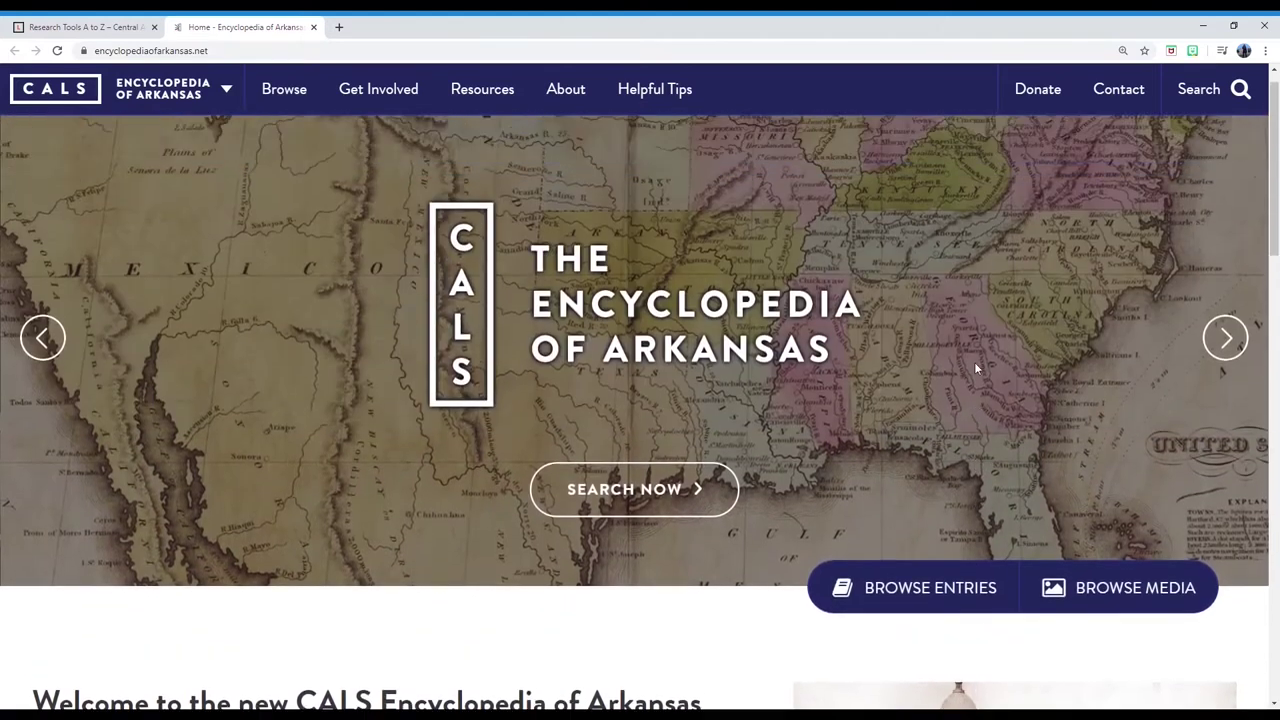
{"action": "scroll", "coordinate": [976, 368], "scroll_direction": "up", "scroll_amount": 1}
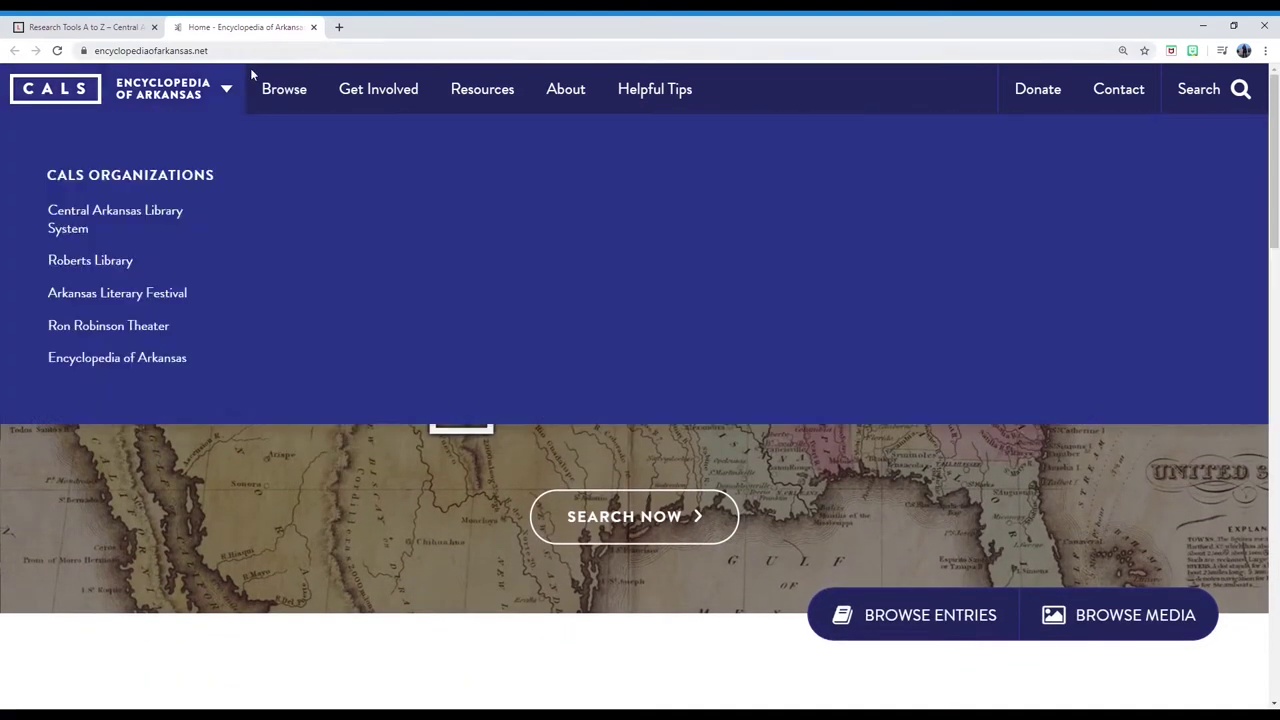
{"action": "mouse_move", "coordinate": [284, 110]}
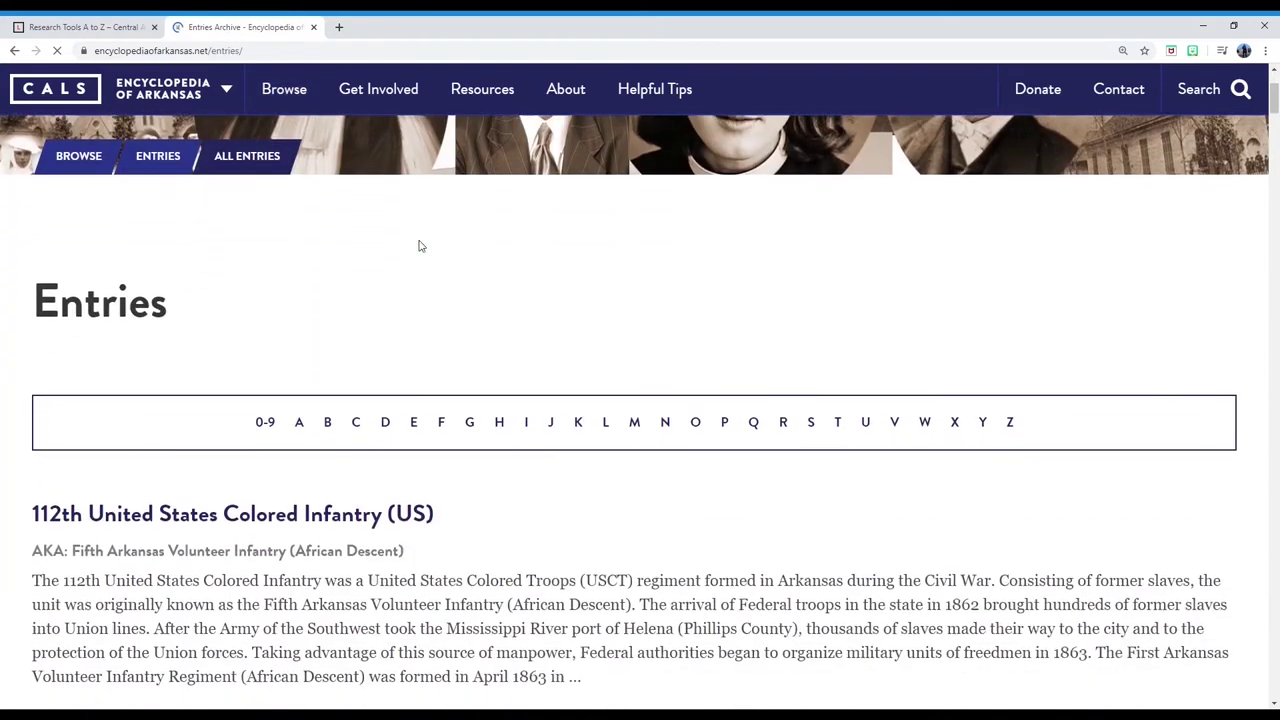
Scroll through the L entries and bring up the site's keyword search
{"action": "scroll", "coordinate": [595, 305], "scroll_direction": "down", "scroll_amount": 2}
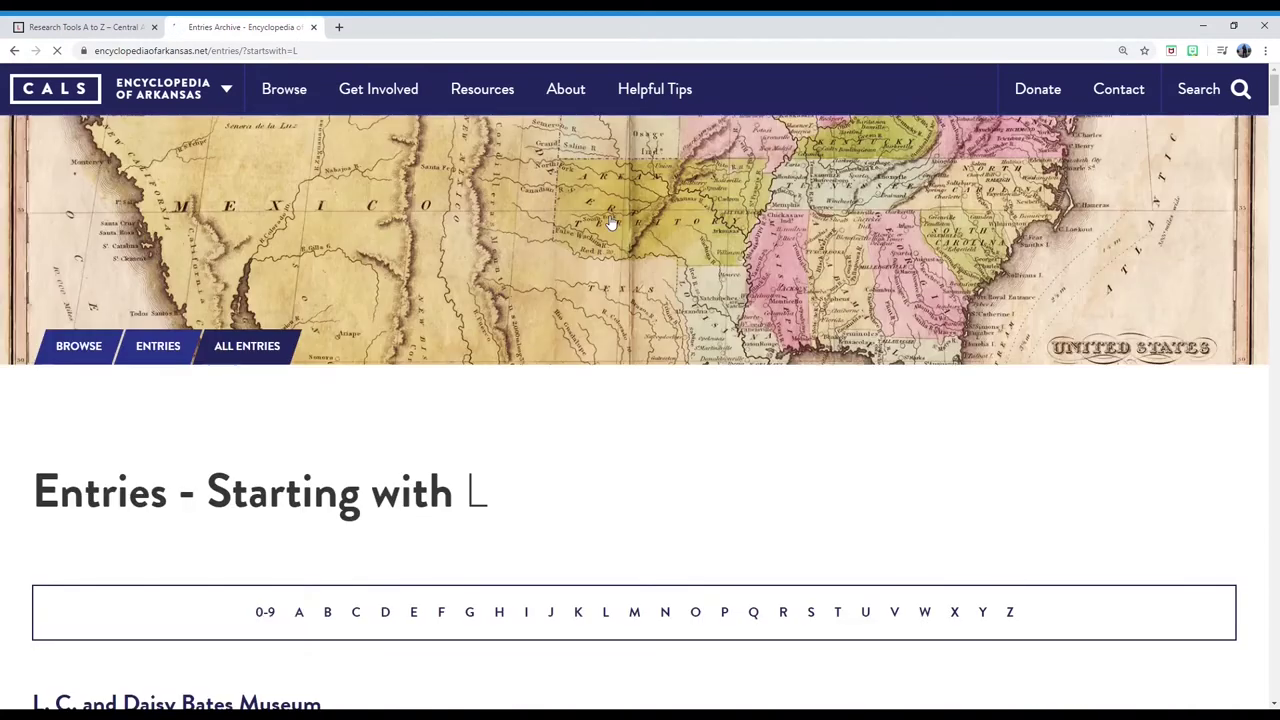
{"action": "scroll", "coordinate": [607, 222], "scroll_direction": "down", "scroll_amount": 3}
{"action": "scroll", "coordinate": [607, 222], "scroll_direction": "down", "scroll_amount": 7}
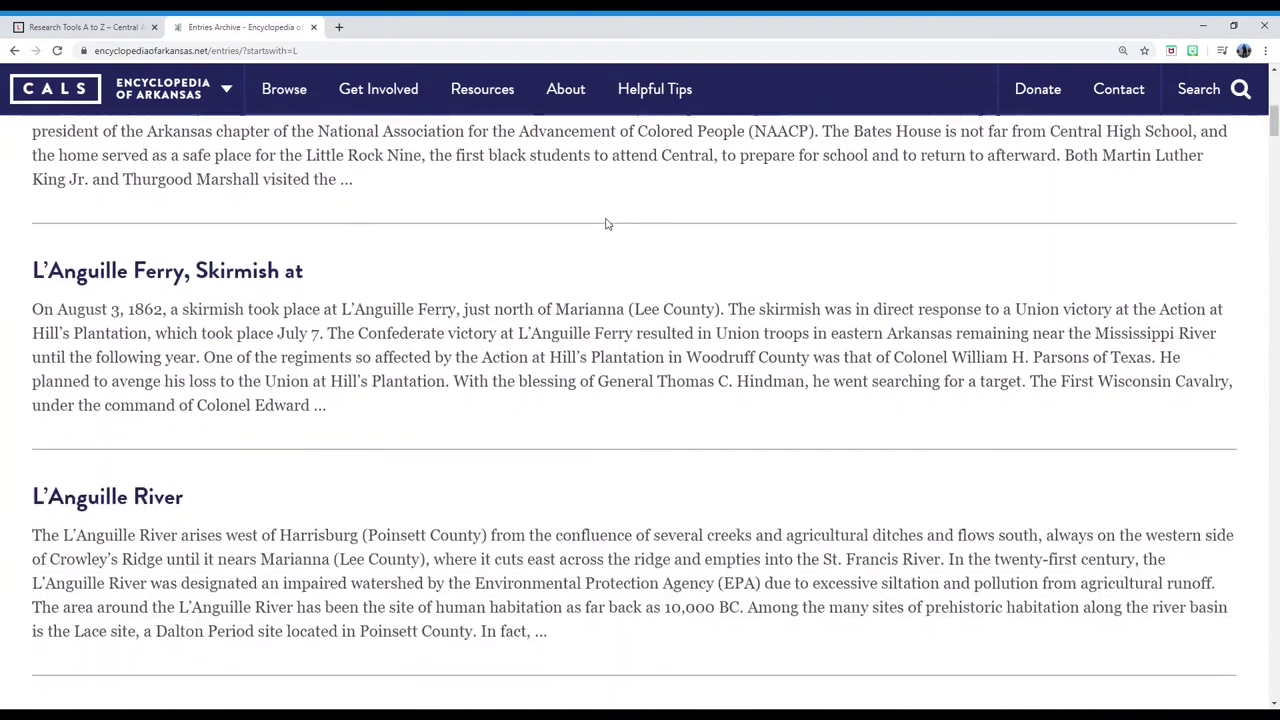
{"action": "scroll", "coordinate": [605, 222], "scroll_direction": "down", "scroll_amount": 5}
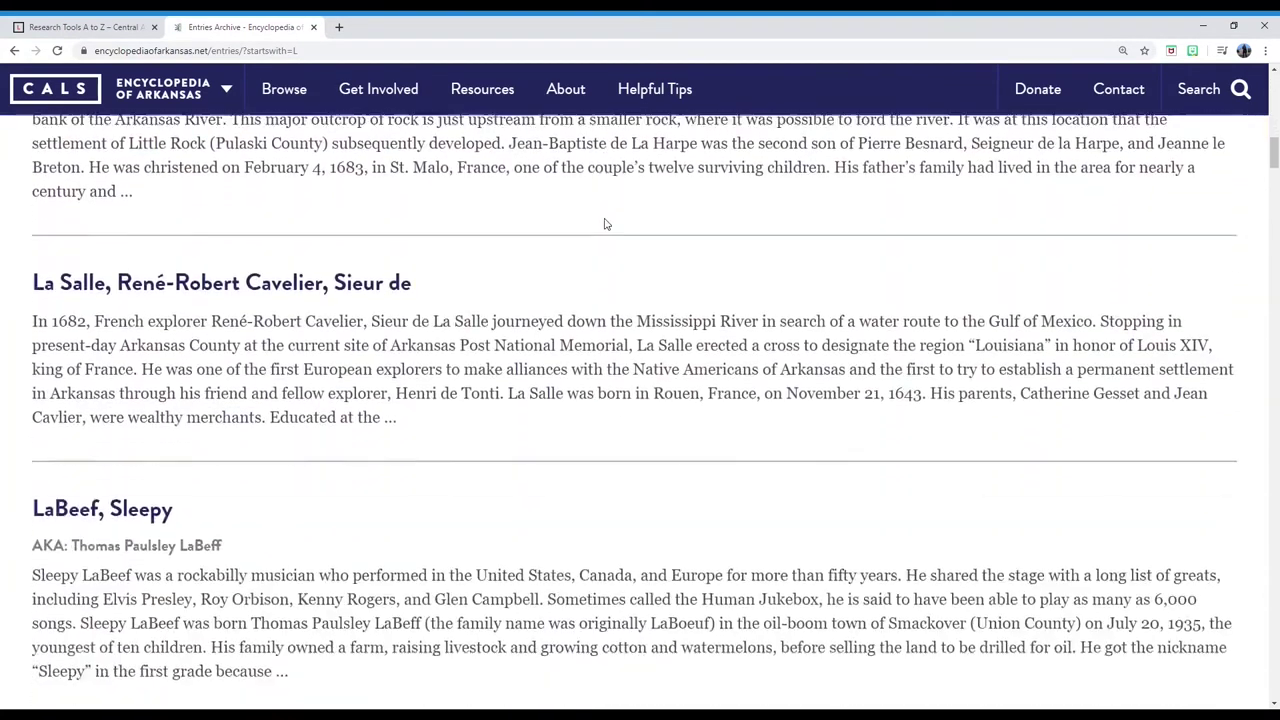
{"action": "scroll", "coordinate": [607, 224], "scroll_direction": "down", "scroll_amount": 3}
{"action": "left_click", "coordinate": [1198, 89]}
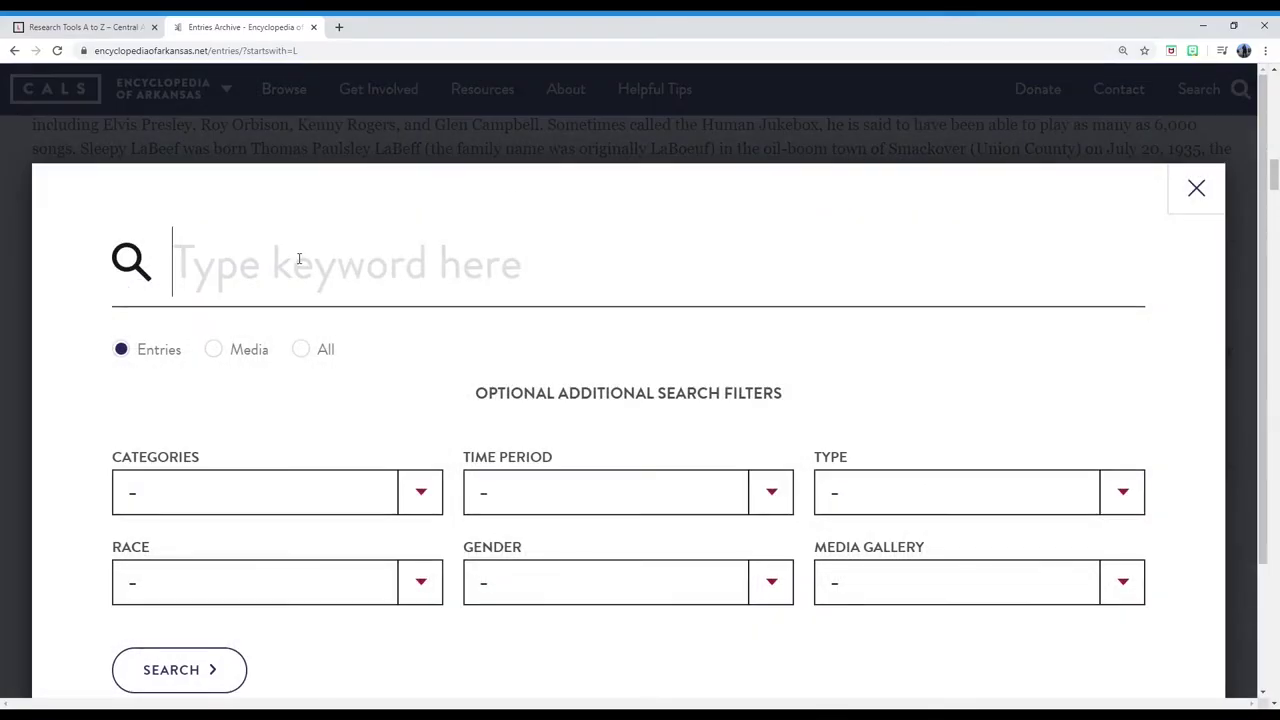
Search the encyclopedia for 'dogs' and open The Amazing Adventures of My Dog Sheppy
{"action": "type", "text": "dogs"}
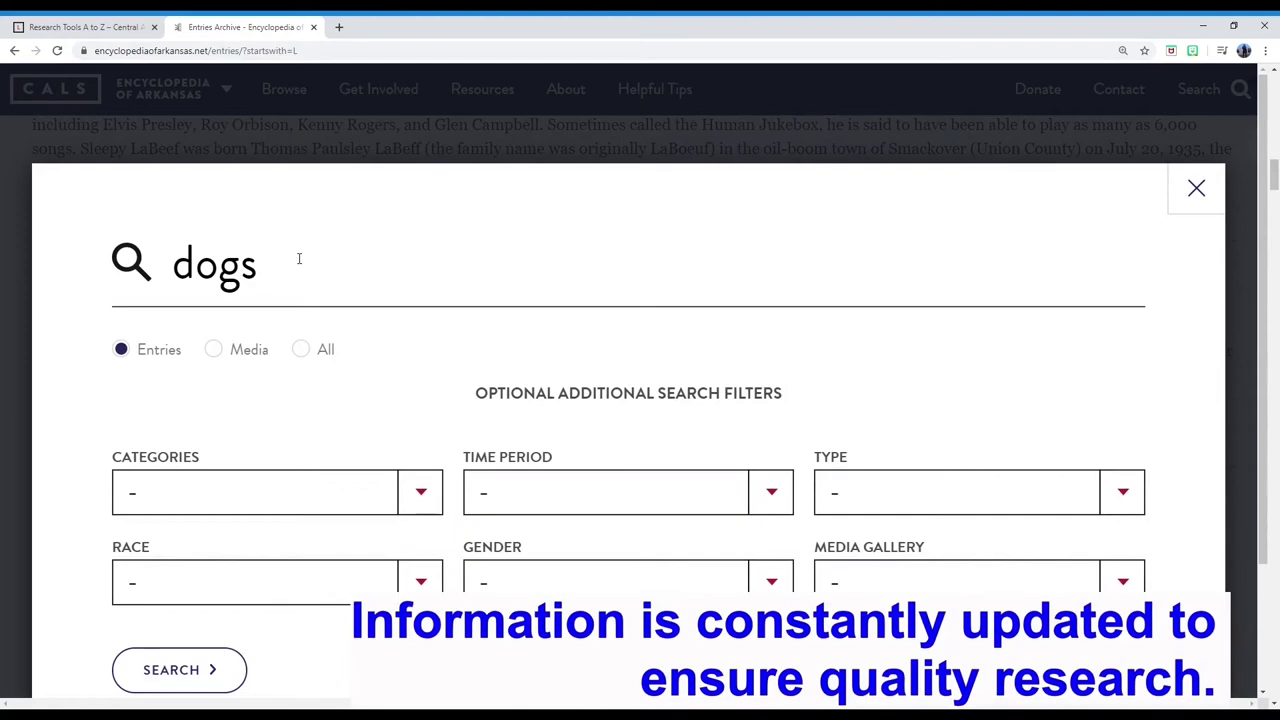
{"action": "key", "text": "Return"}
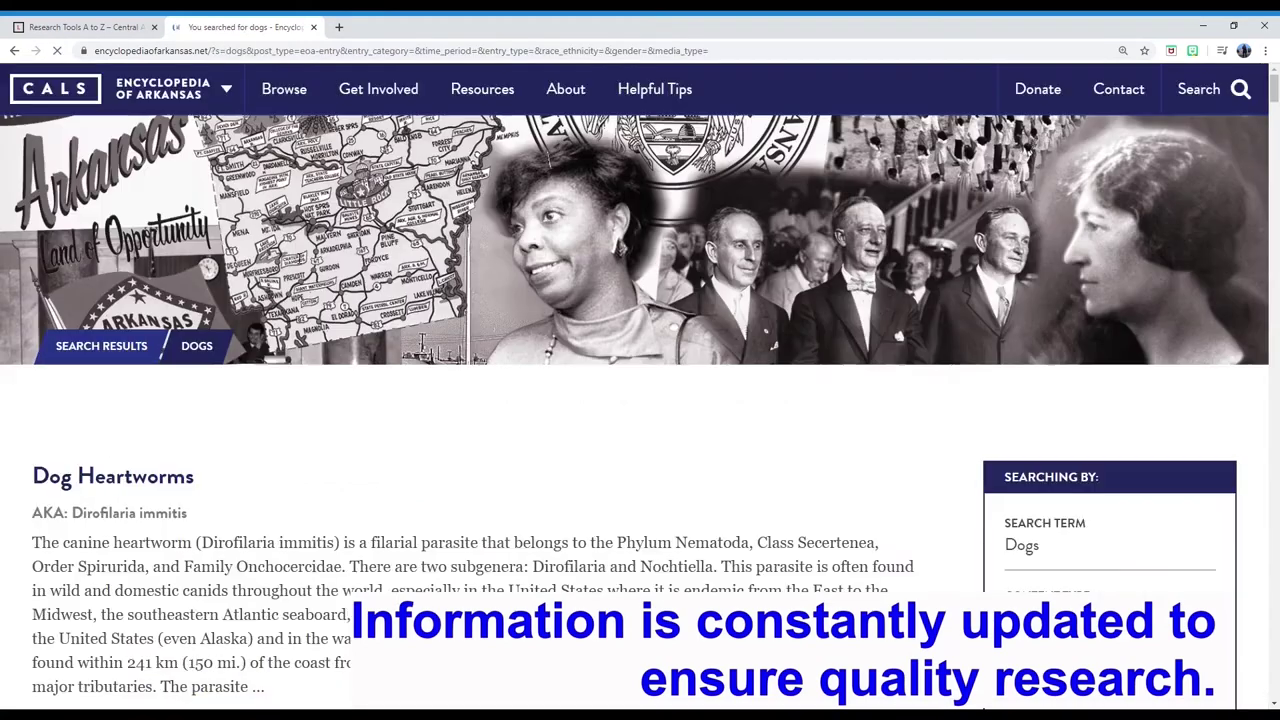
{"action": "scroll", "coordinate": [421, 342], "scroll_direction": "down", "scroll_amount": 7}
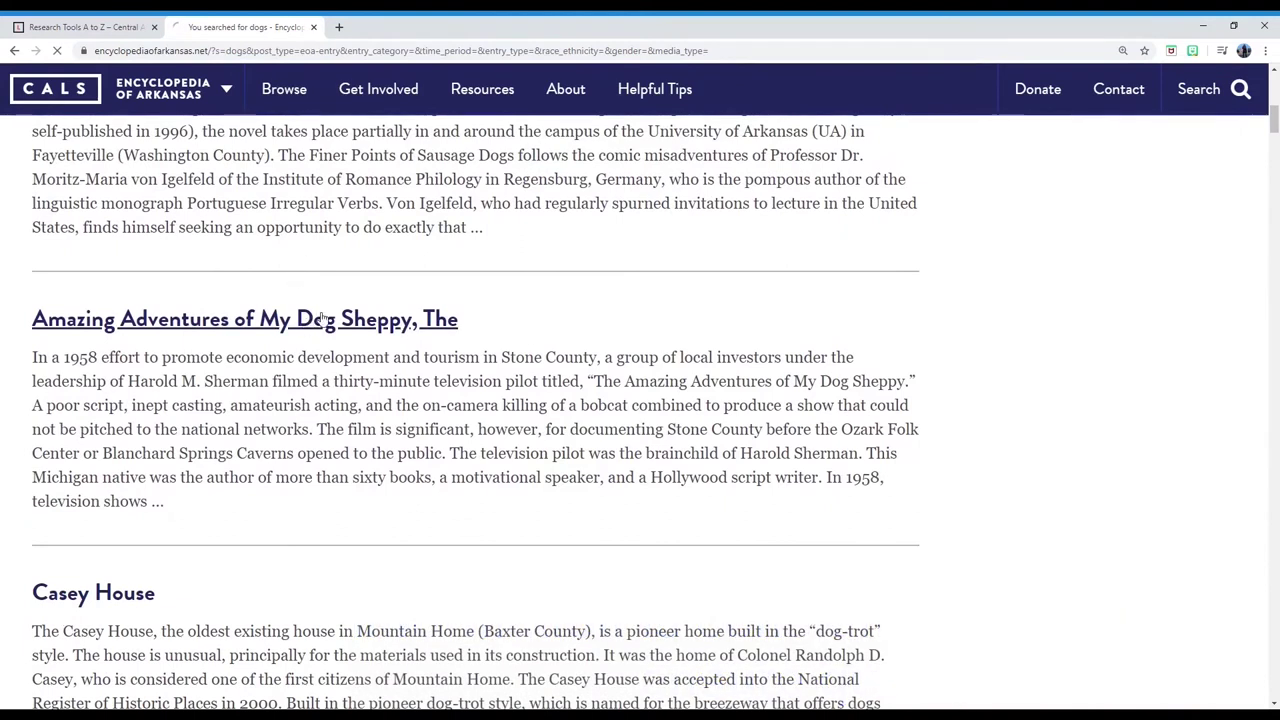
{"action": "left_click", "coordinate": [323, 316]}
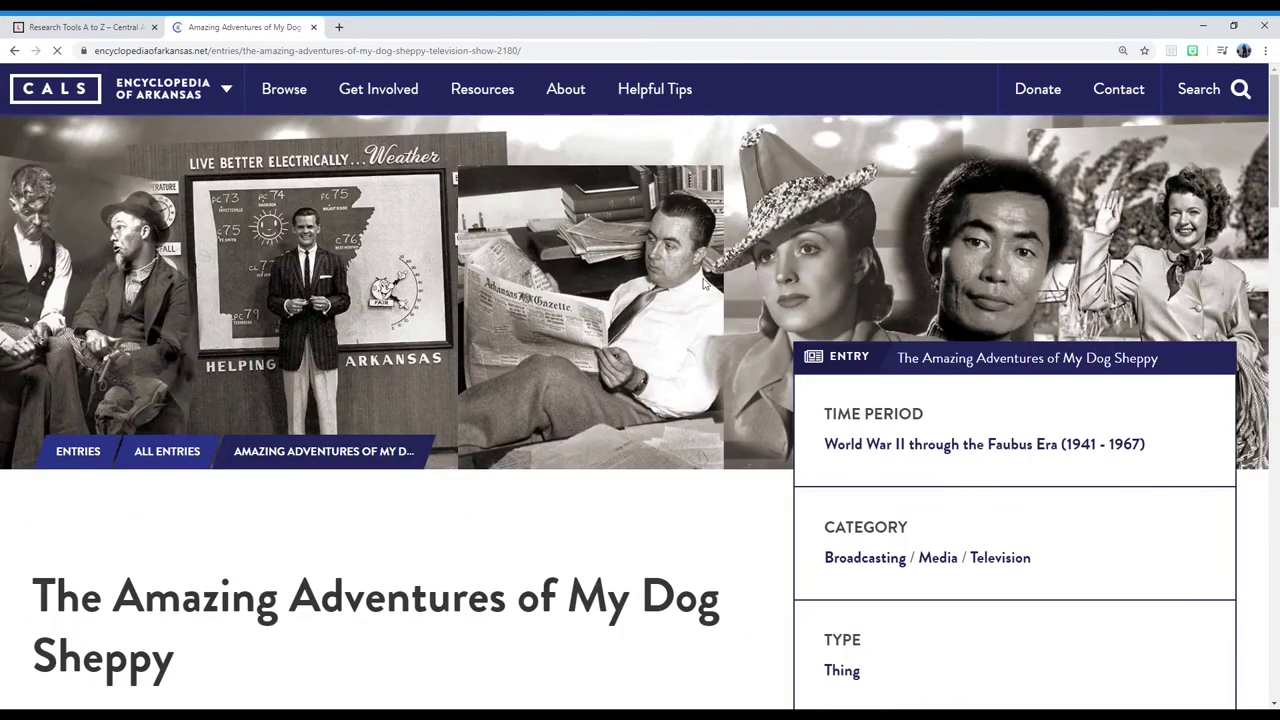
Read down to the entry's sources, then list the E–G databases on Research Tools A–Z
{"action": "scroll", "coordinate": [703, 283], "scroll_direction": "down", "scroll_amount": 5}
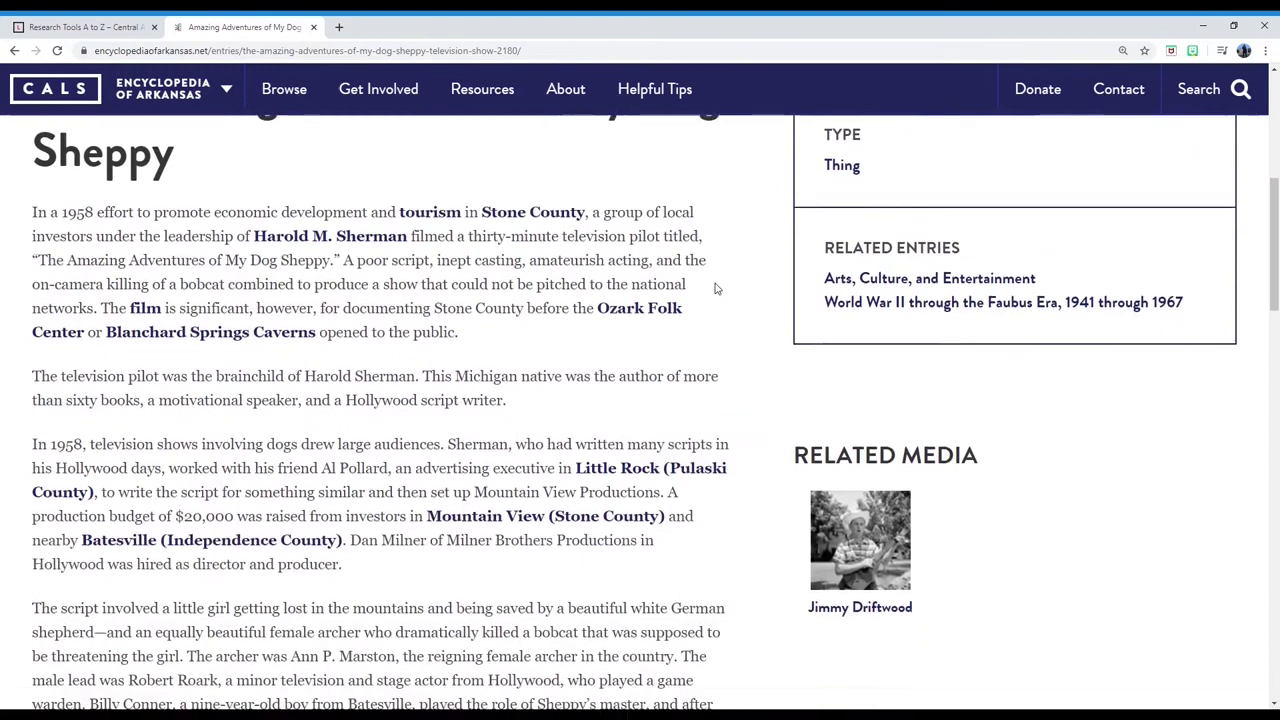
{"action": "scroll", "coordinate": [715, 289], "scroll_direction": "down", "scroll_amount": 2}
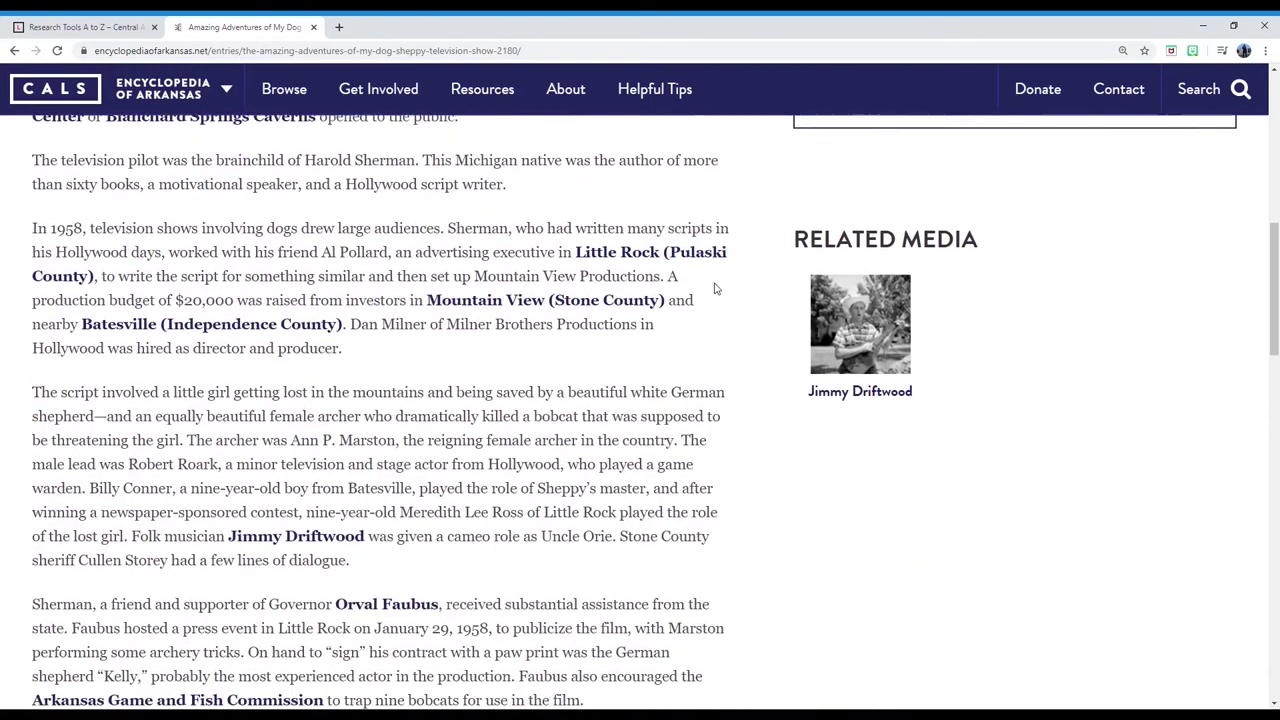
{"action": "scroll", "coordinate": [715, 289], "scroll_direction": "down", "scroll_amount": 5}
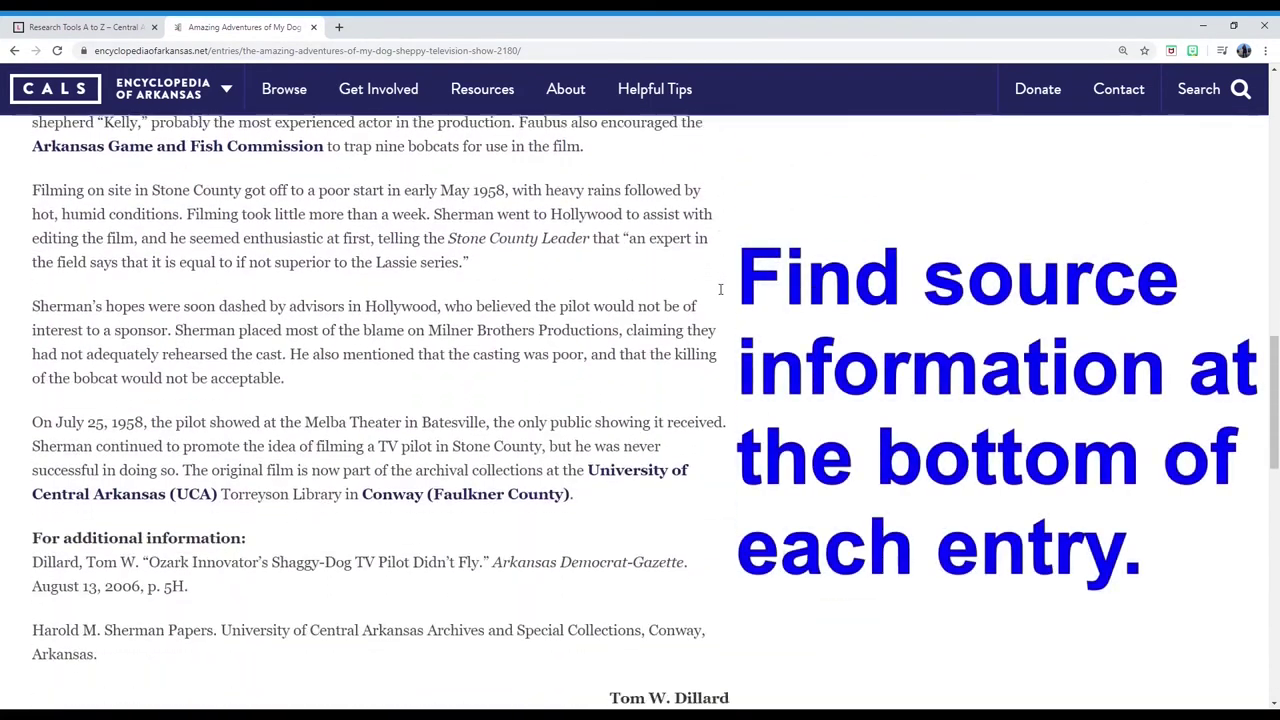
{"action": "scroll", "coordinate": [715, 289], "scroll_direction": "down", "scroll_amount": 1}
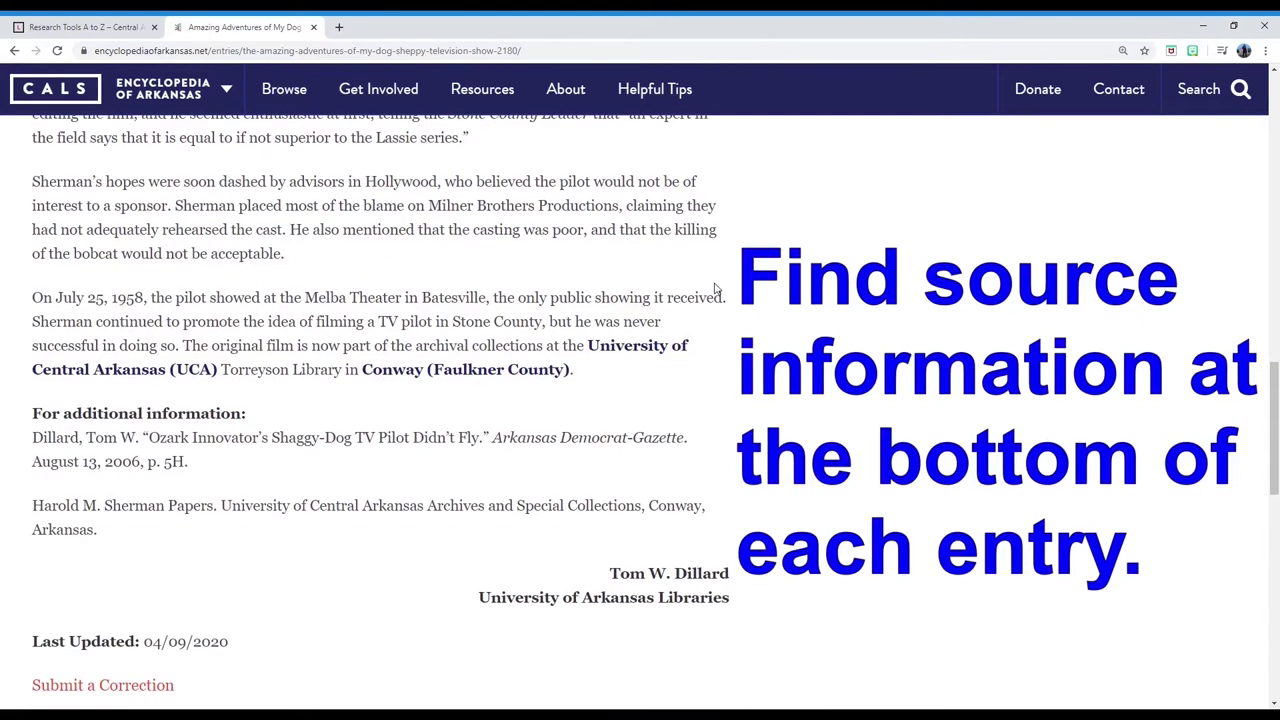
{"action": "scroll", "coordinate": [715, 289], "scroll_direction": "down", "scroll_amount": 1}
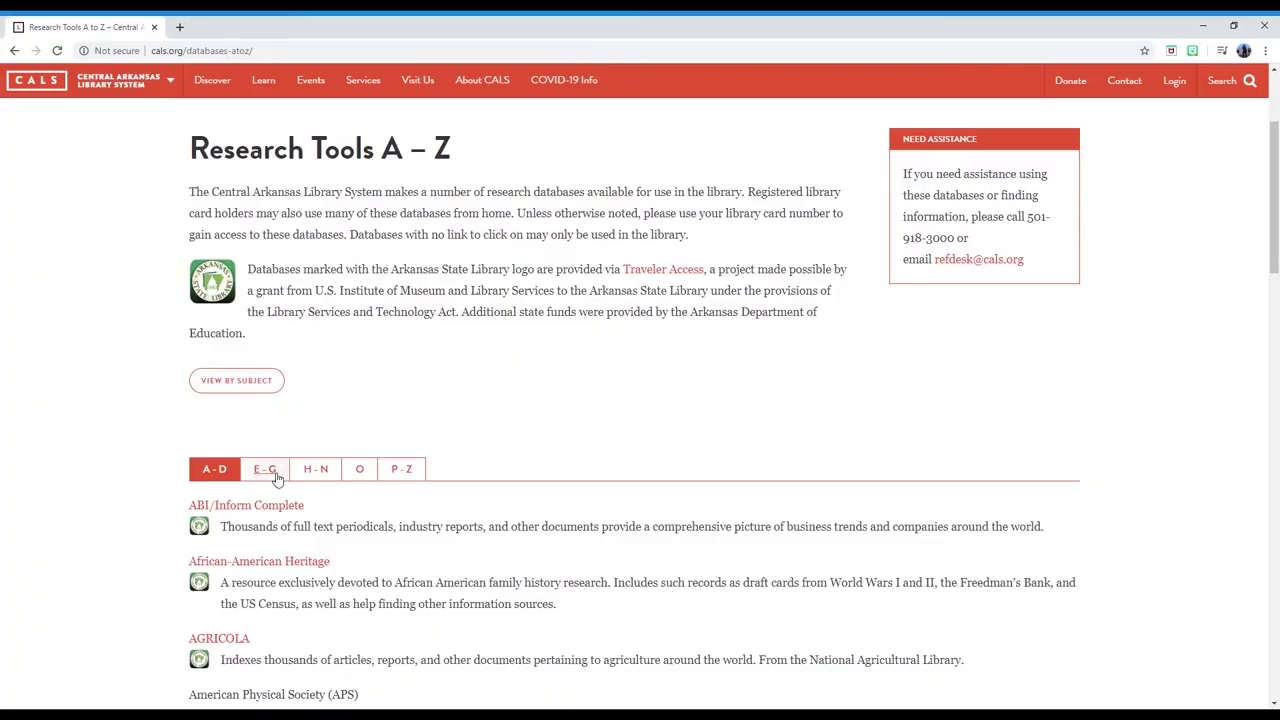
{"action": "left_click", "coordinate": [265, 469]}
{"action": "scroll", "coordinate": [378, 409], "scroll_direction": "down", "scroll_amount": 9}
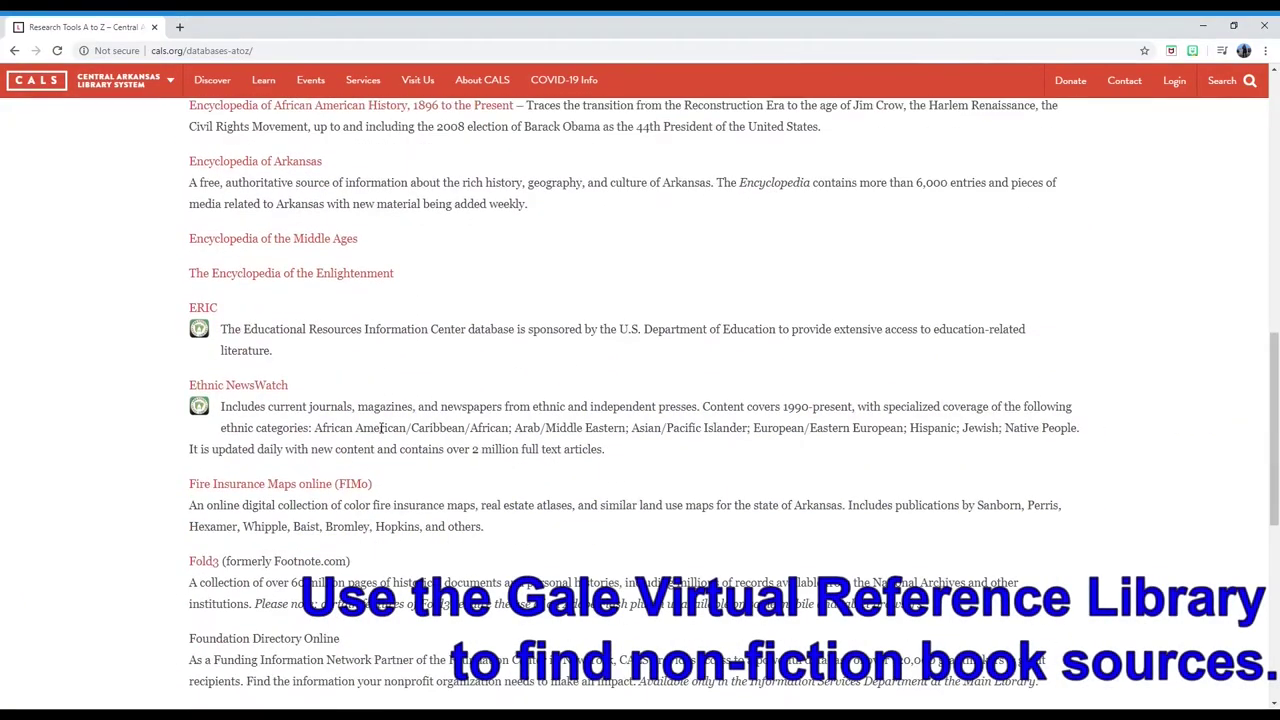
Open Gale Virtual Reference Library and basic-search 'dogs', getting 26,363 results
{"action": "left_click", "coordinate": [287, 528]}
{"action": "type", "text": "dogs"}
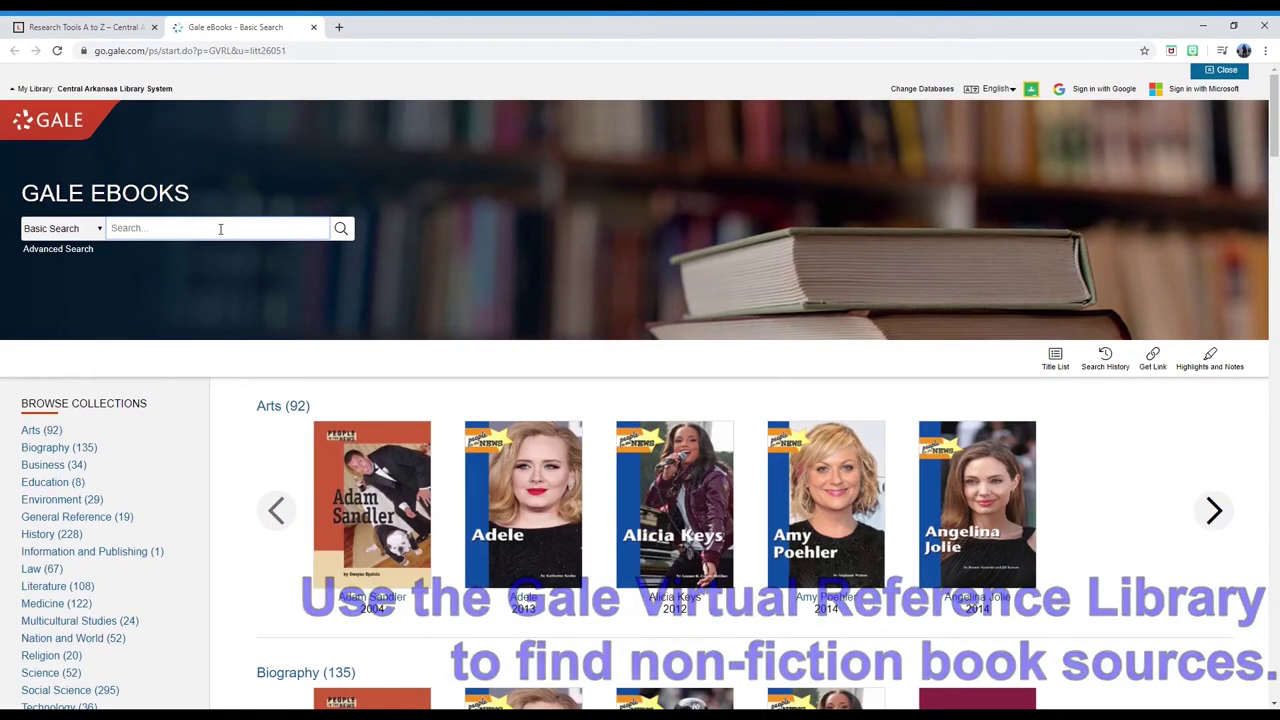
{"action": "key", "text": "Return"}
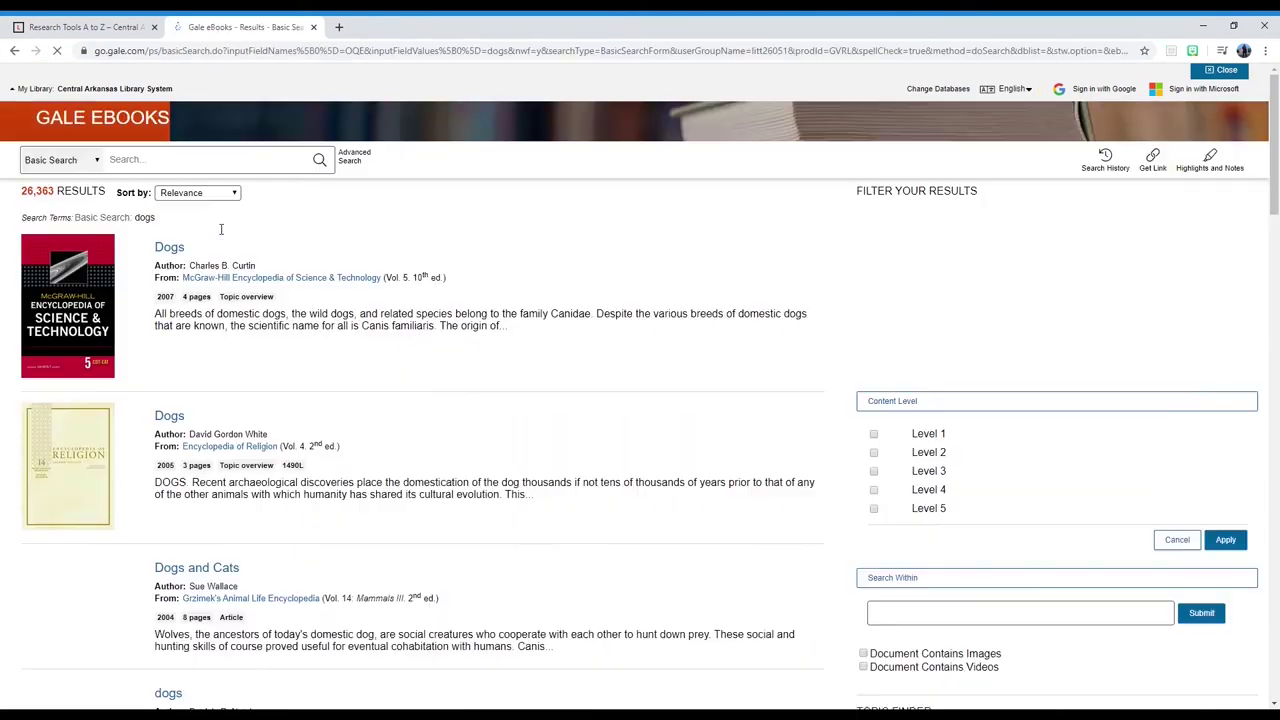
{"action": "scroll", "coordinate": [222, 228], "scroll_direction": "down", "scroll_amount": 6}
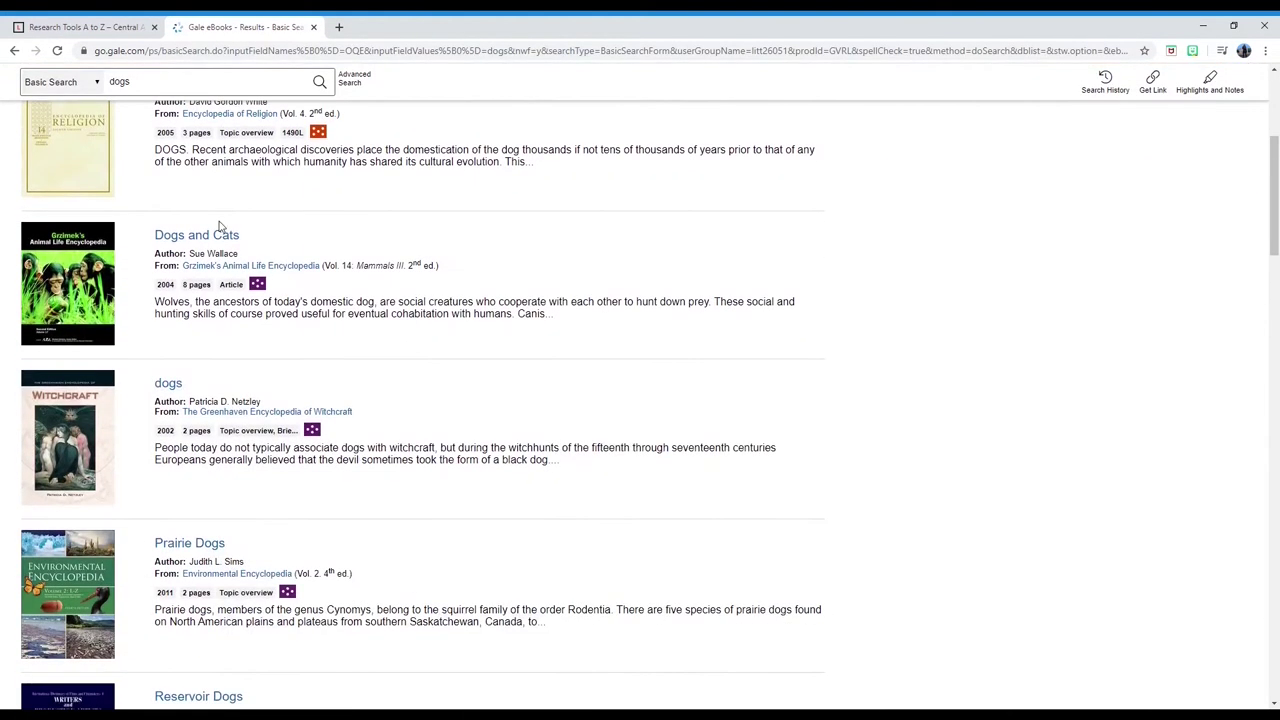
{"action": "scroll", "coordinate": [222, 228], "scroll_direction": "down", "scroll_amount": 5}
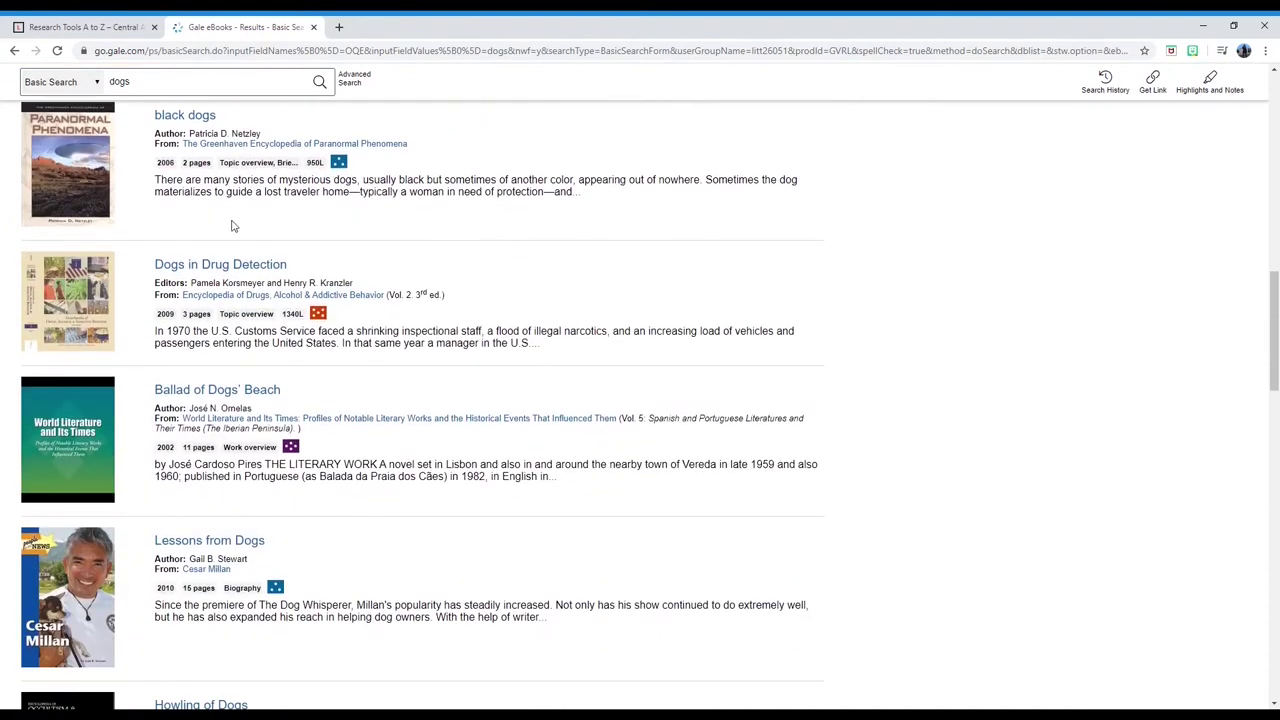
Open 'Lessons from Dogs', highlight its first paragraph in yellow, and start a note on it
{"action": "left_click", "coordinate": [248, 541]}
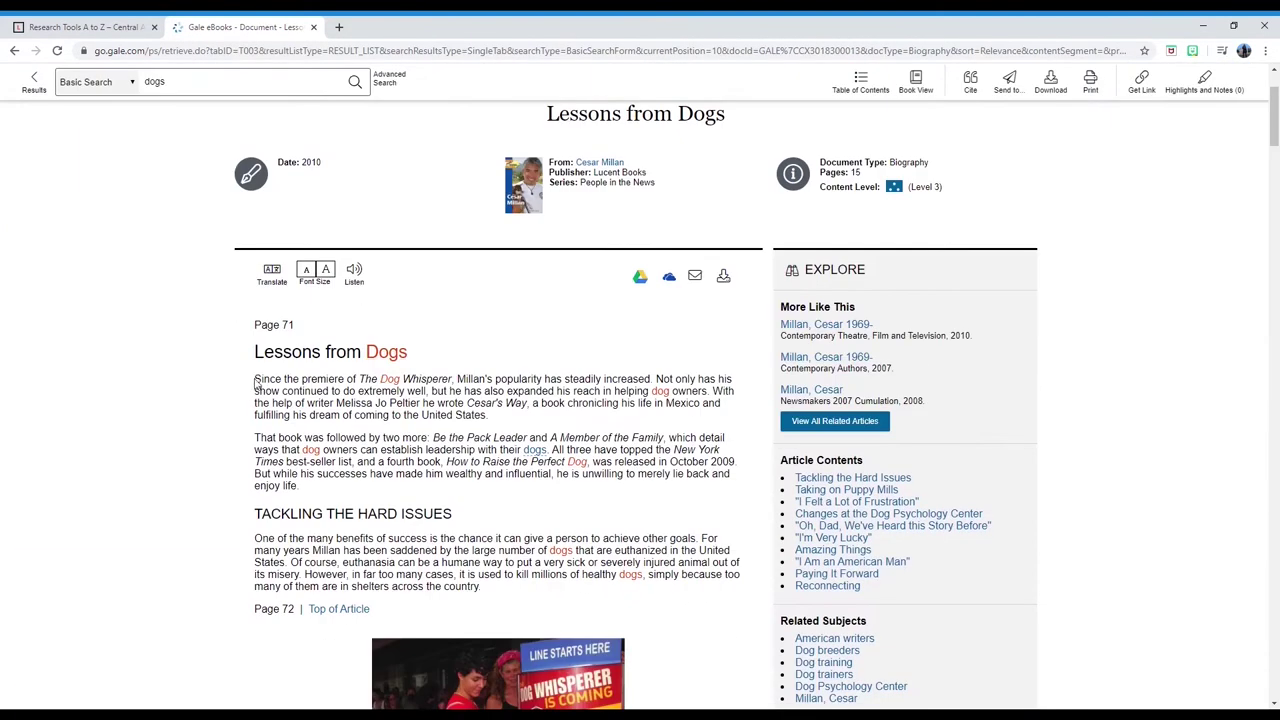
{"action": "left_click_drag", "start_coordinate": [256, 385], "coordinate": [515, 428]}
{"action": "left_click", "coordinate": [518, 427]}
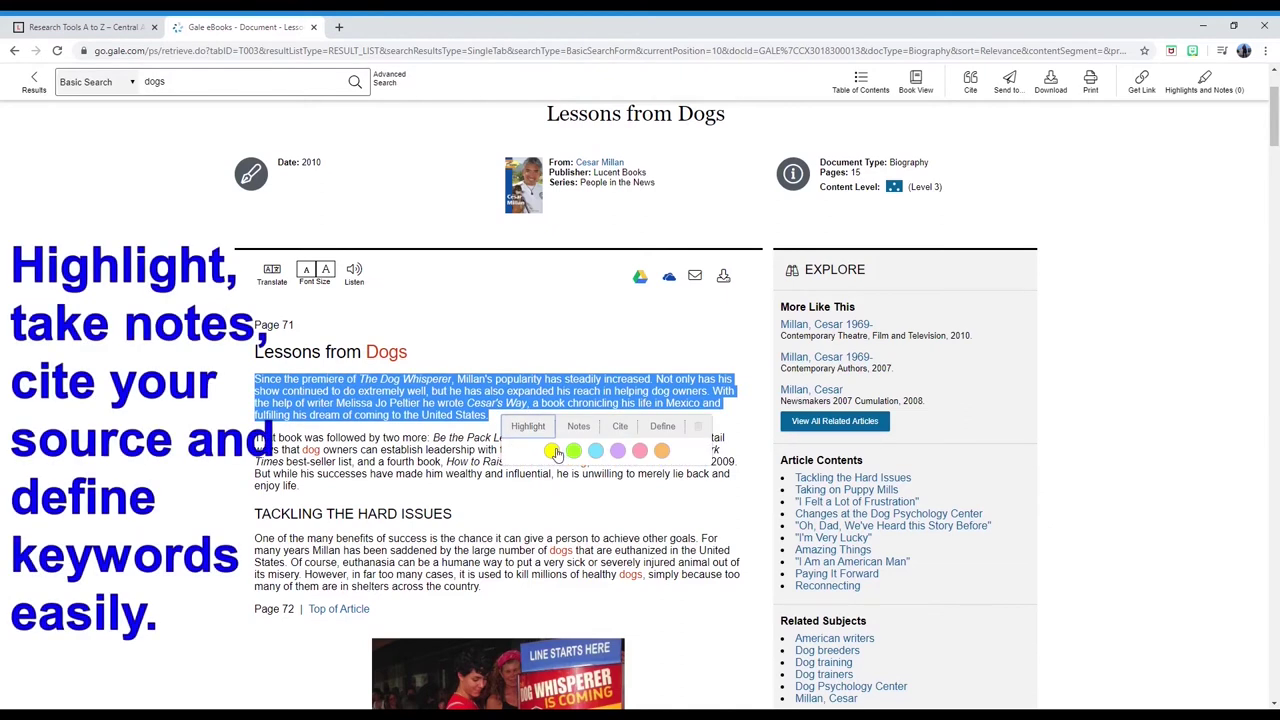
{"action": "left_click", "coordinate": [558, 451]}
{"action": "left_click", "coordinate": [592, 426]}
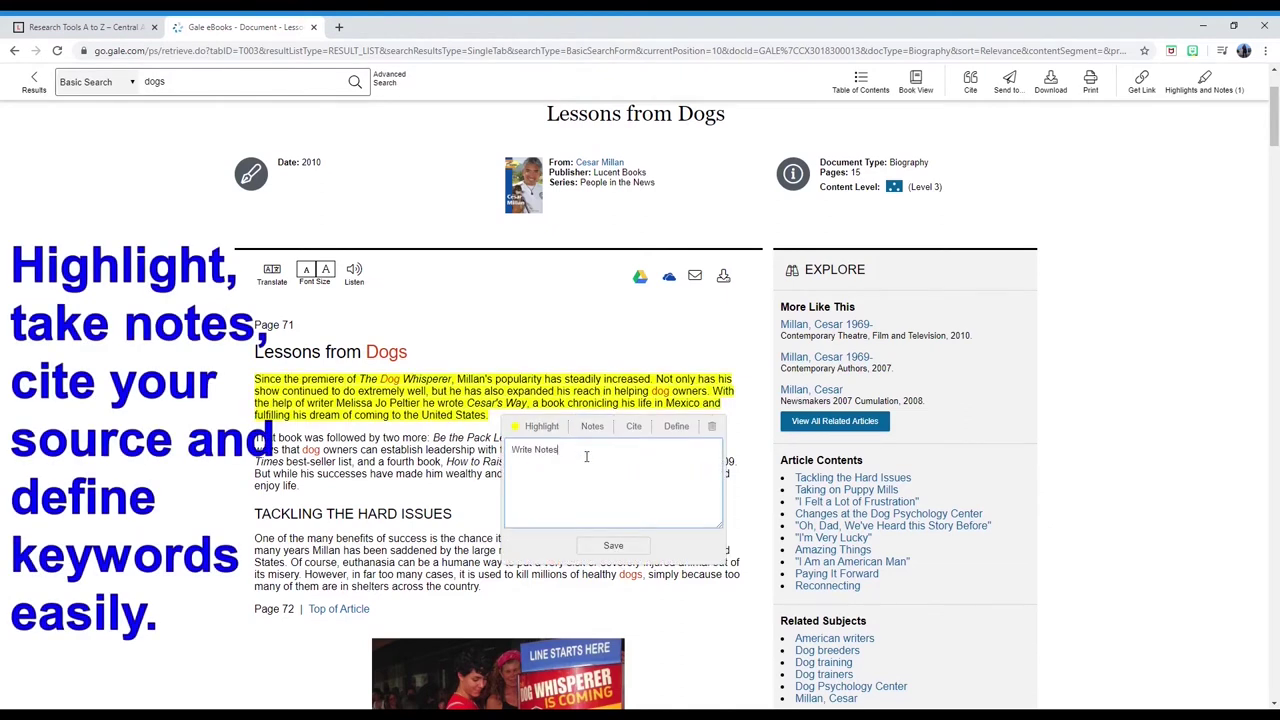
Open 'Canadian and American Puppy Mills Must Be Shut Down' from the Articles for Dogs card
{"action": "scroll", "coordinate": [592, 447], "scroll_direction": "down", "scroll_amount": 3}
{"action": "mouse_move", "coordinate": [649, 112]}
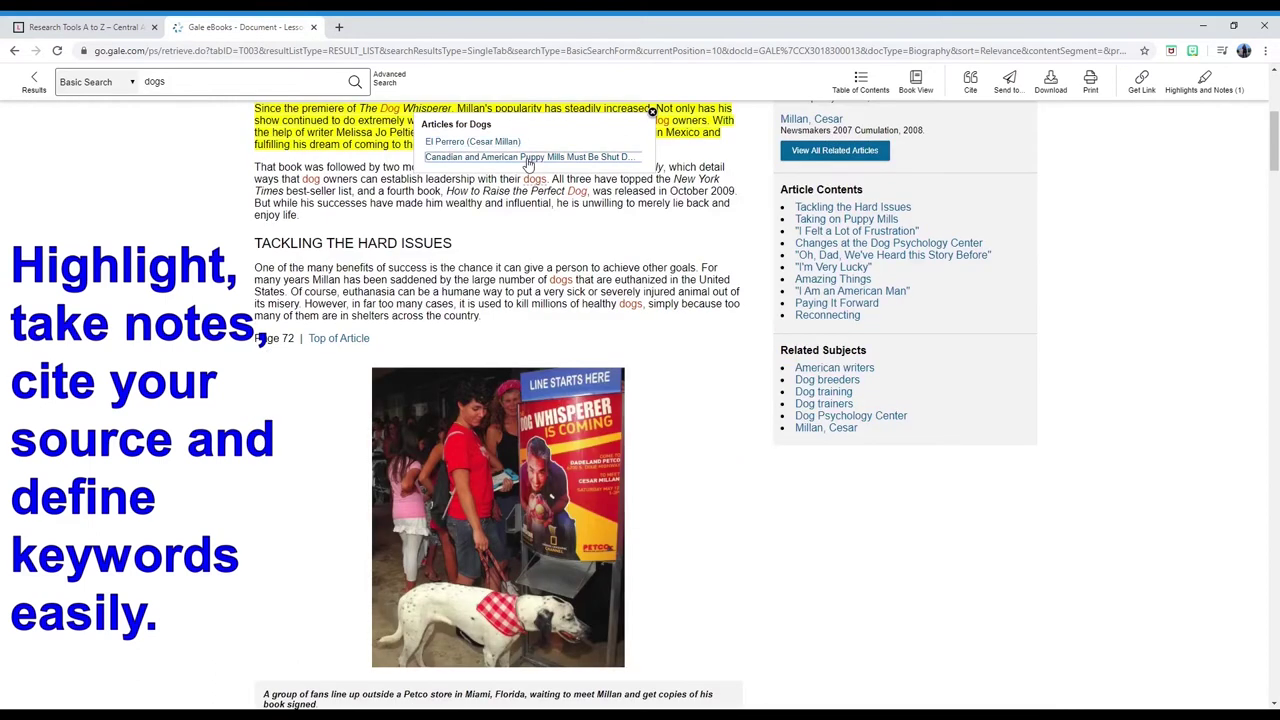
{"action": "left_click", "coordinate": [529, 163]}
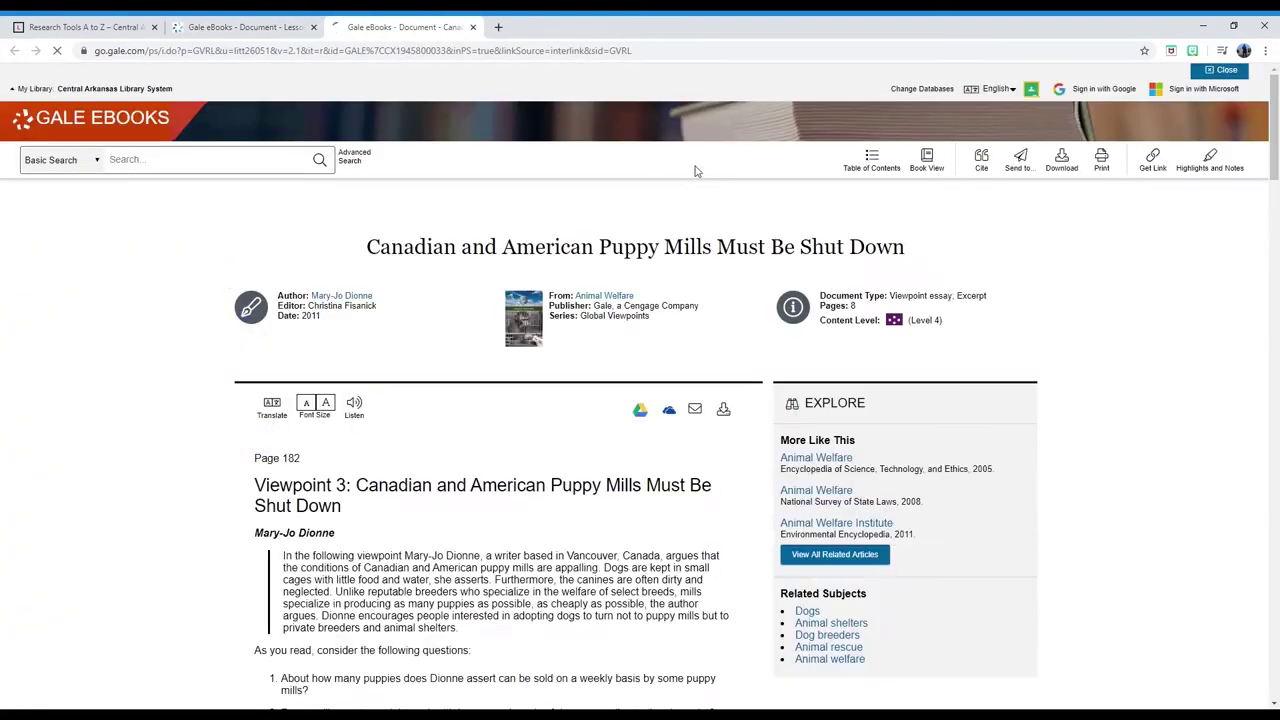
Run a Topic Finder search on 'dogs', narrowing to Animal, then Human-animal Relationships
{"action": "left_click", "coordinate": [354, 156]}
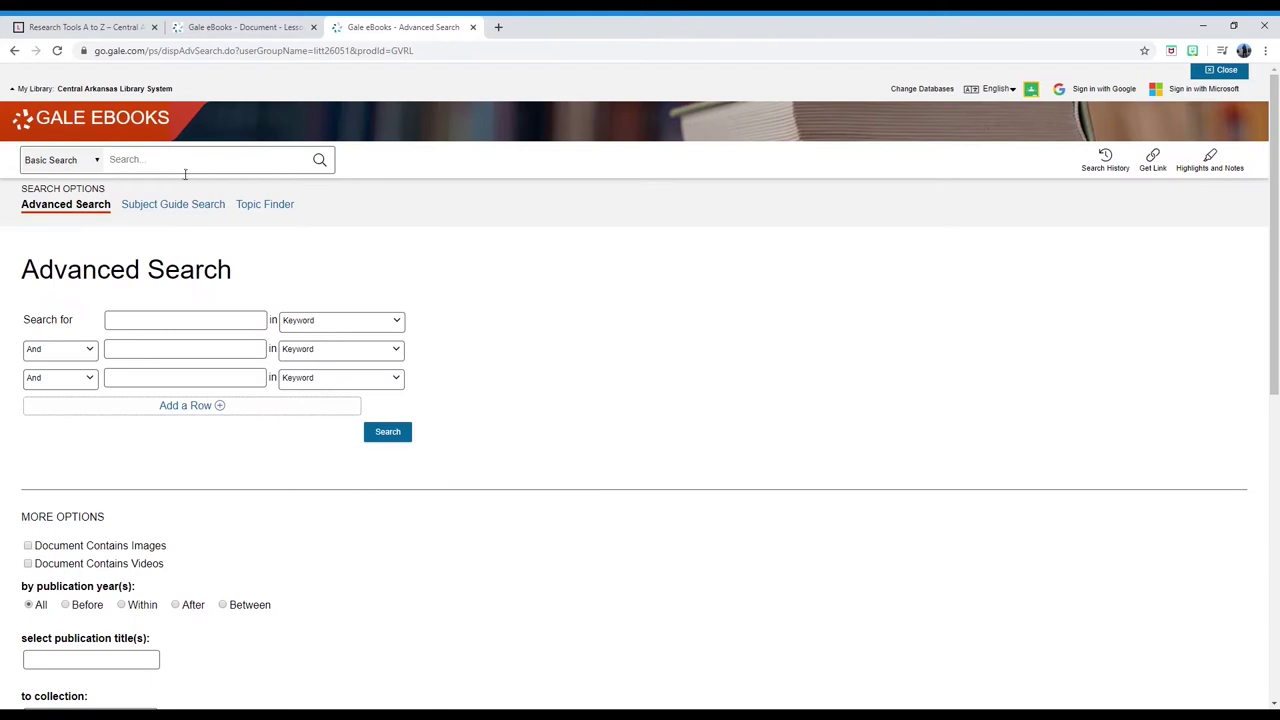
{"action": "left_click", "coordinate": [278, 208]}
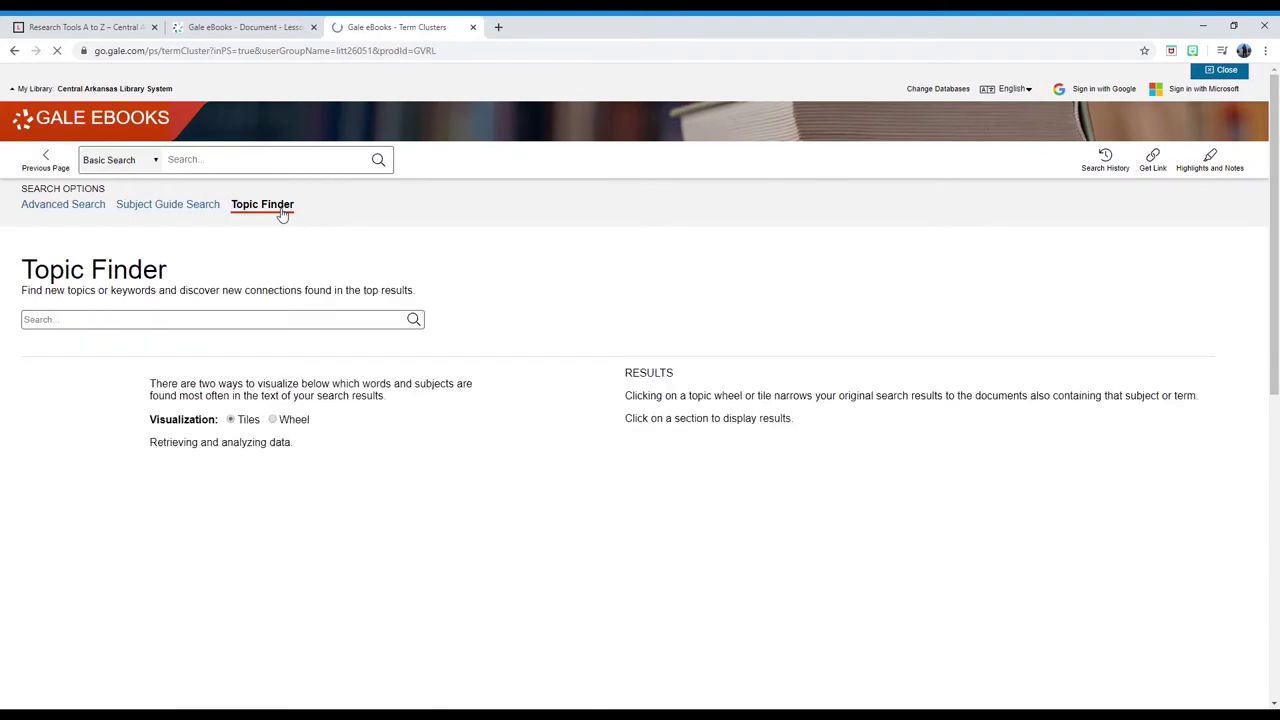
{"action": "left_click", "coordinate": [261, 321]}
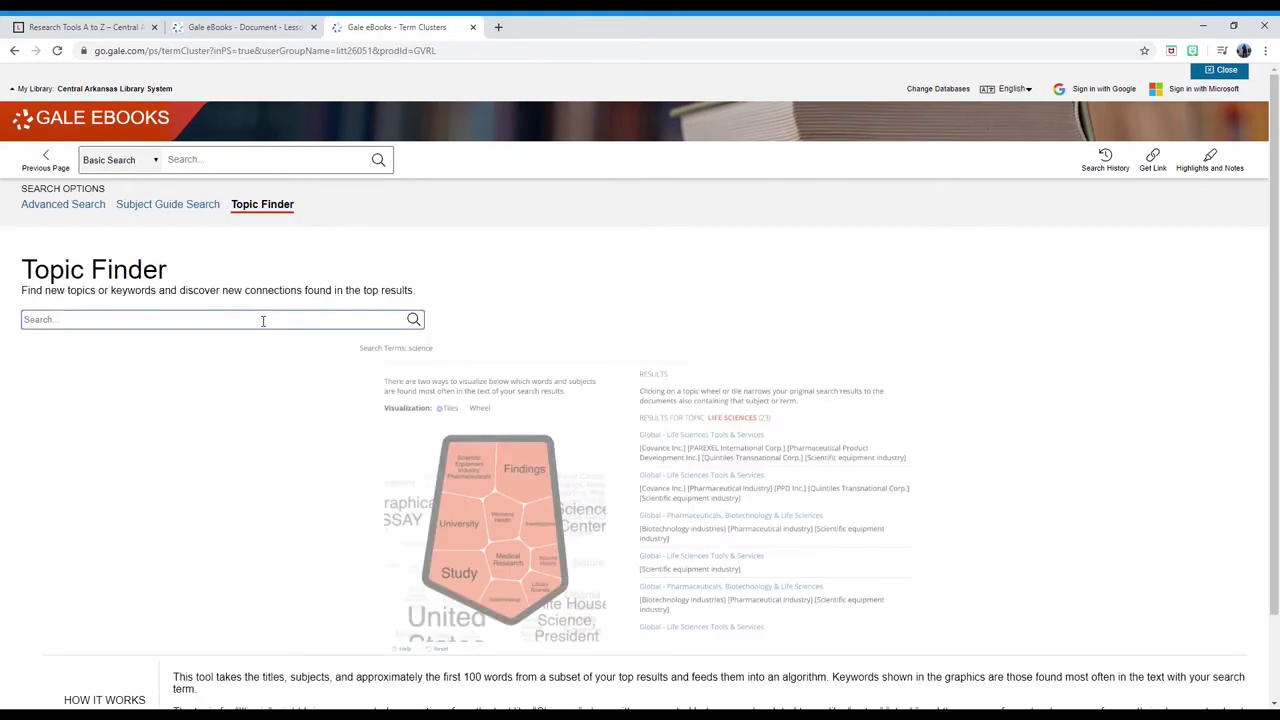
{"action": "key", "text": "Return"}
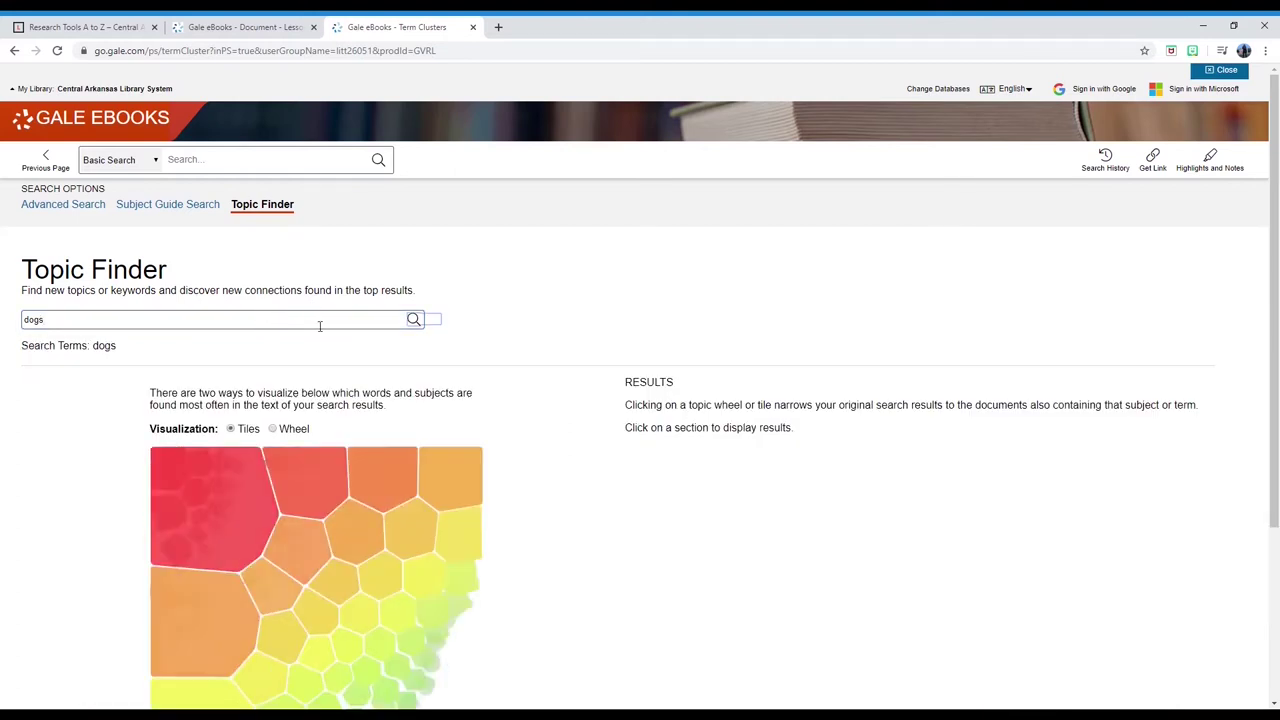
{"action": "scroll", "coordinate": [318, 330], "scroll_direction": "down", "scroll_amount": 2}
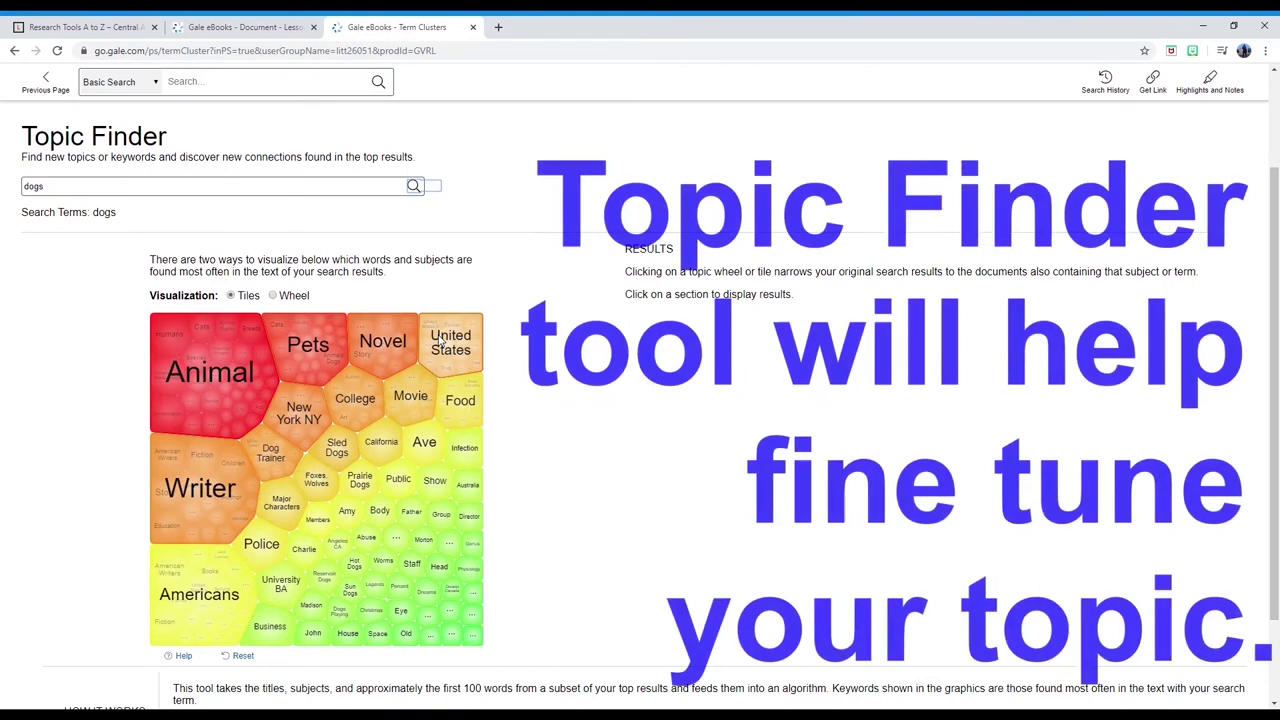
{"action": "left_click", "coordinate": [240, 395]}
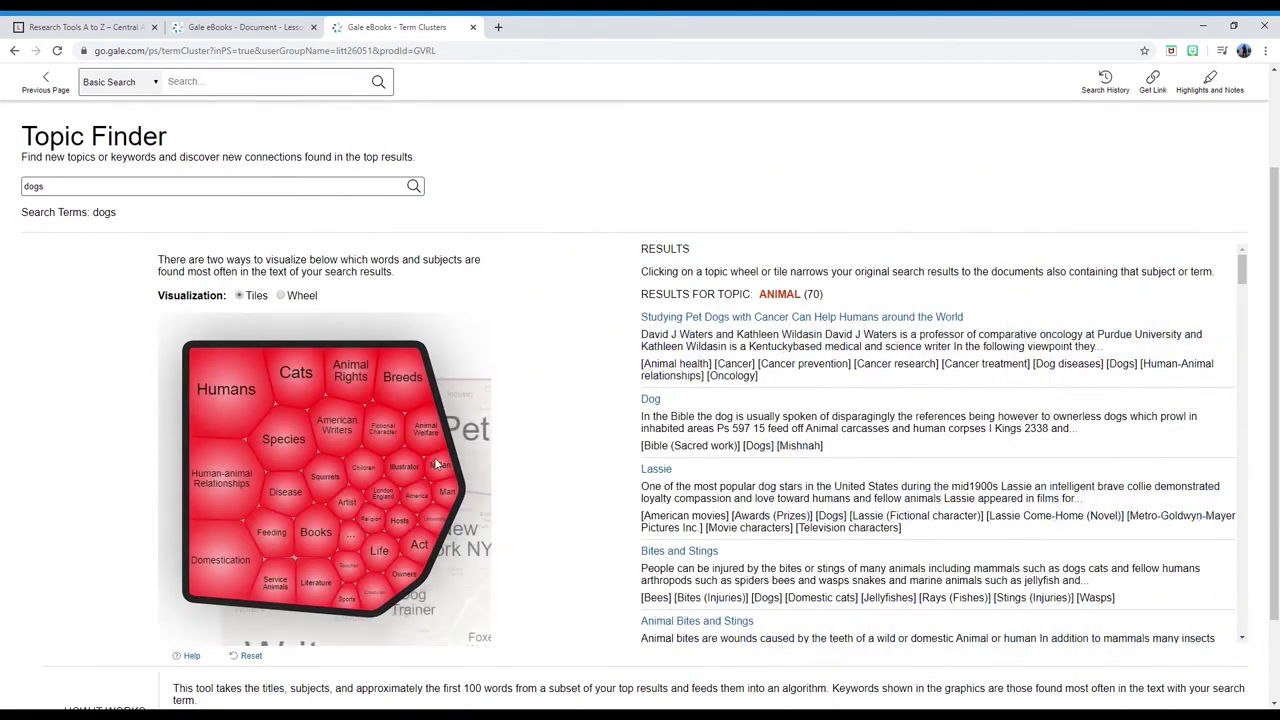
{"action": "left_click", "coordinate": [239, 508]}
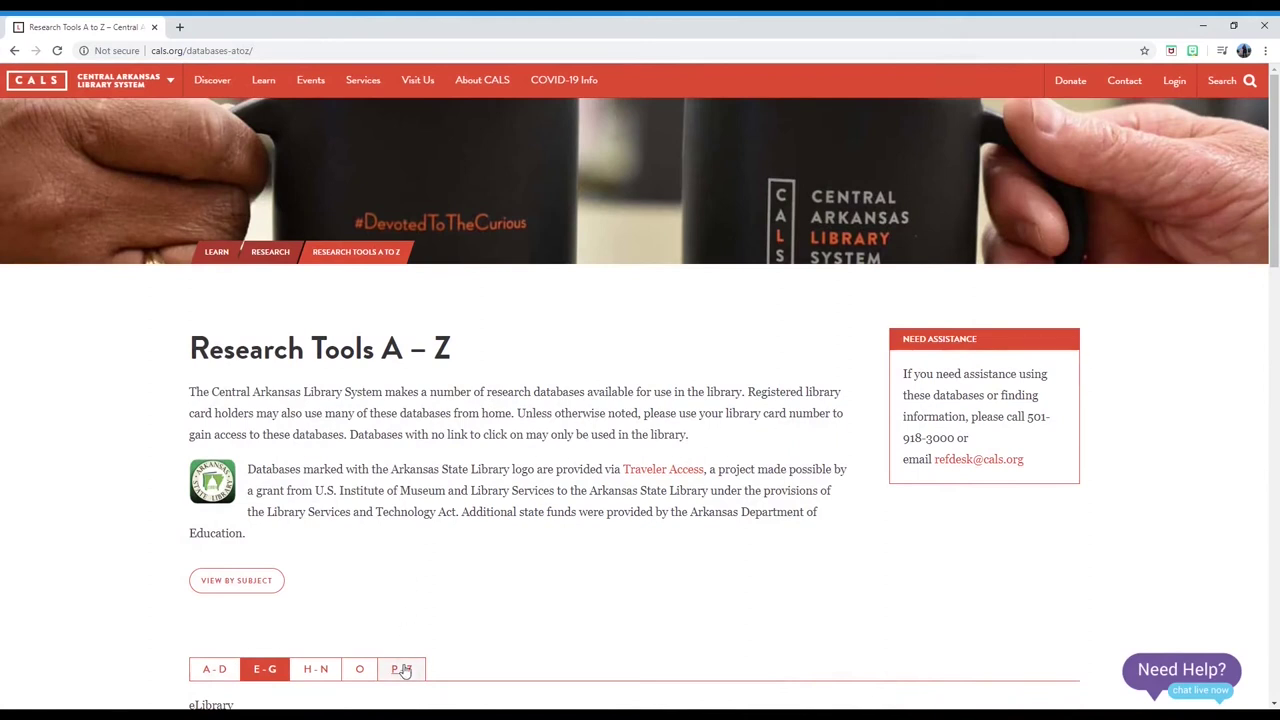
Open ProQuest Central from the P–Z database list and search for 'dogs'
{"action": "left_click", "coordinate": [402, 669]}
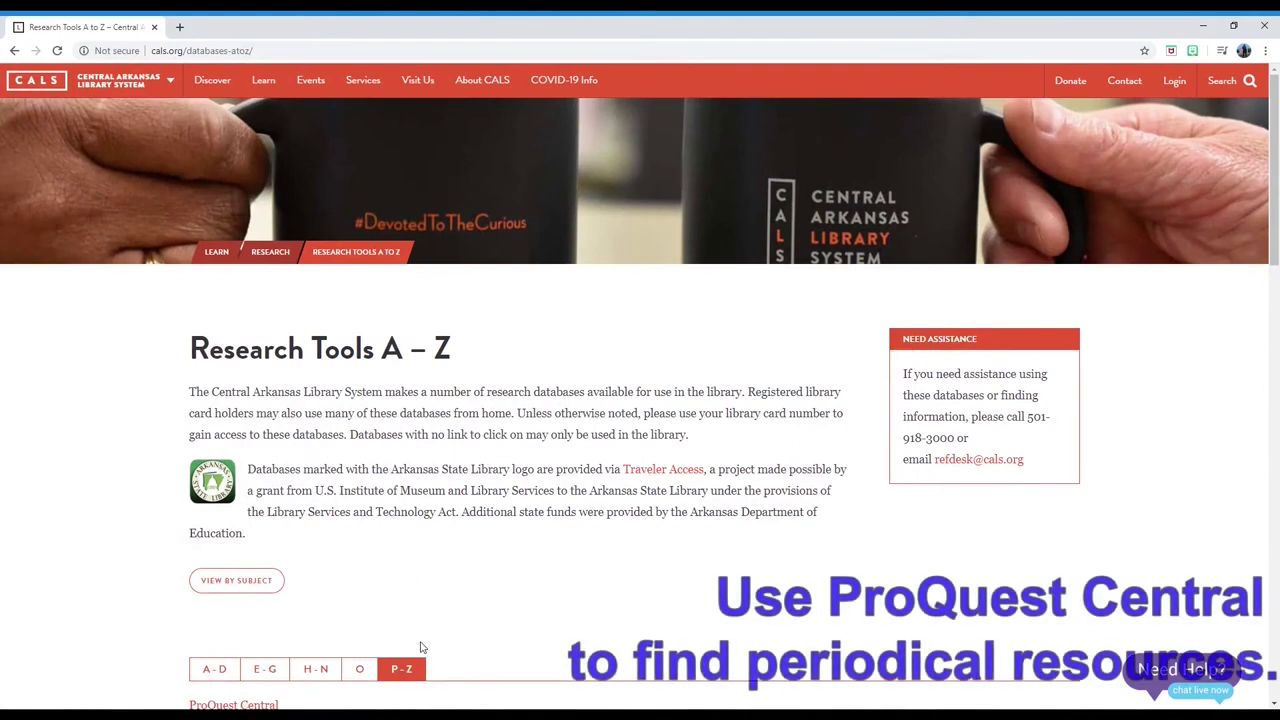
{"action": "scroll", "coordinate": [330, 620], "scroll_direction": "down", "scroll_amount": 1}
{"action": "left_click", "coordinate": [233, 572]}
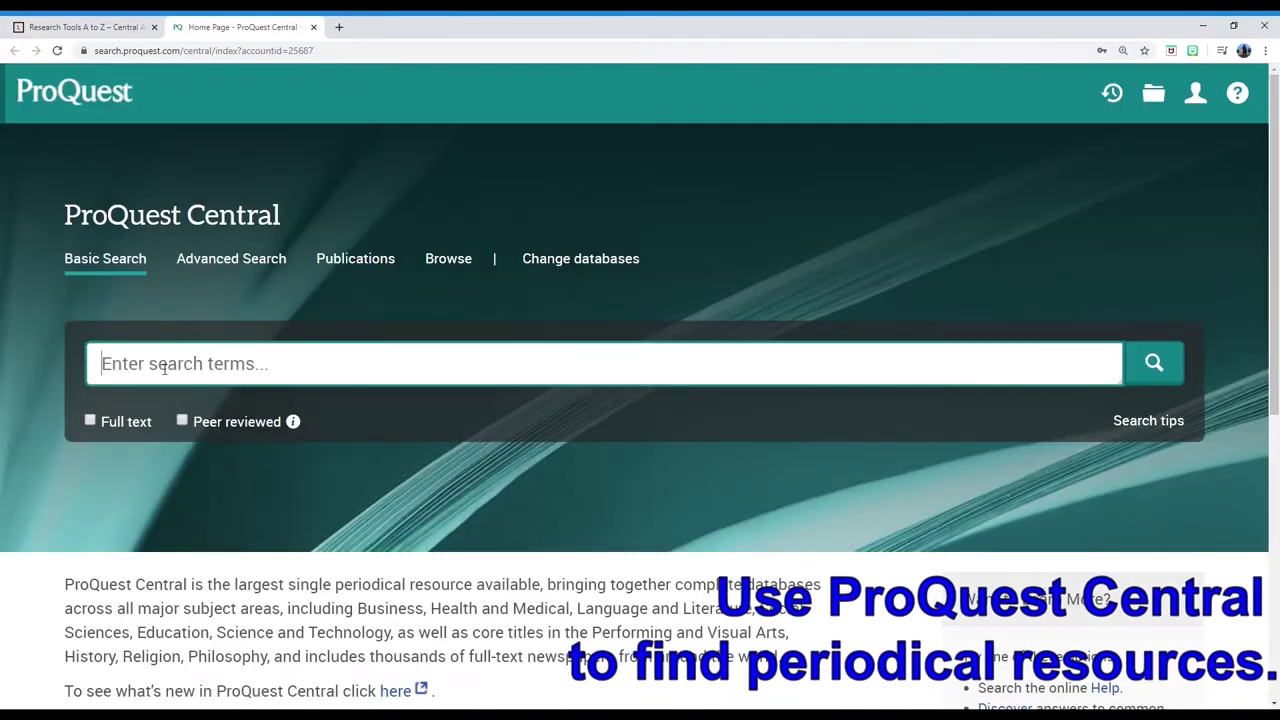
{"action": "type", "text": "dogs"}
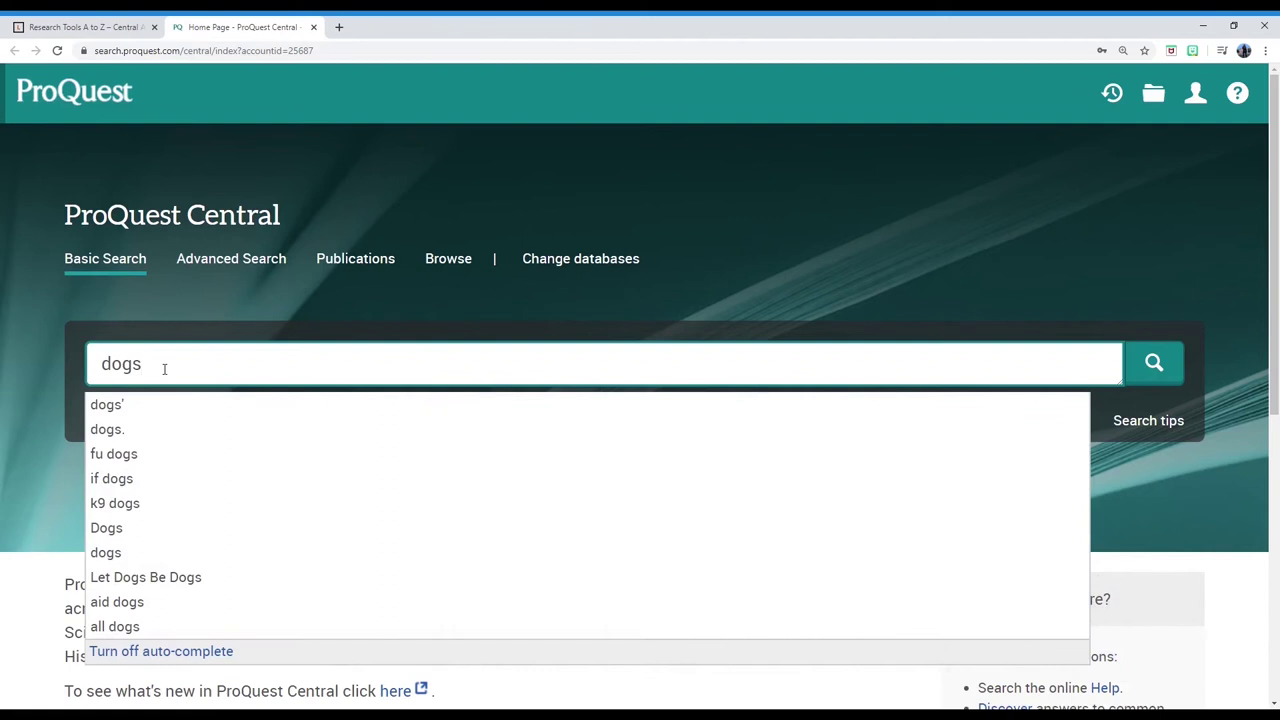
{"action": "key", "text": "Return"}
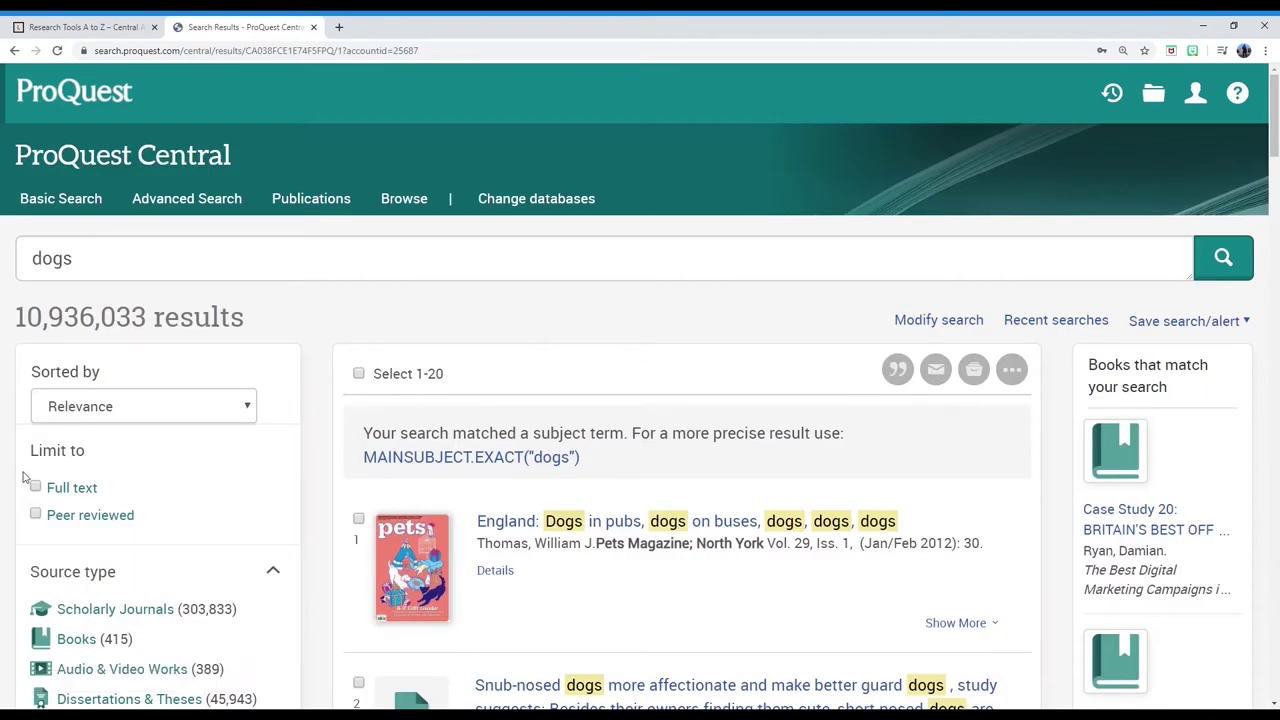
Limit the results to full text and move the publication date start to the 2000s
{"action": "left_click", "coordinate": [36, 486]}
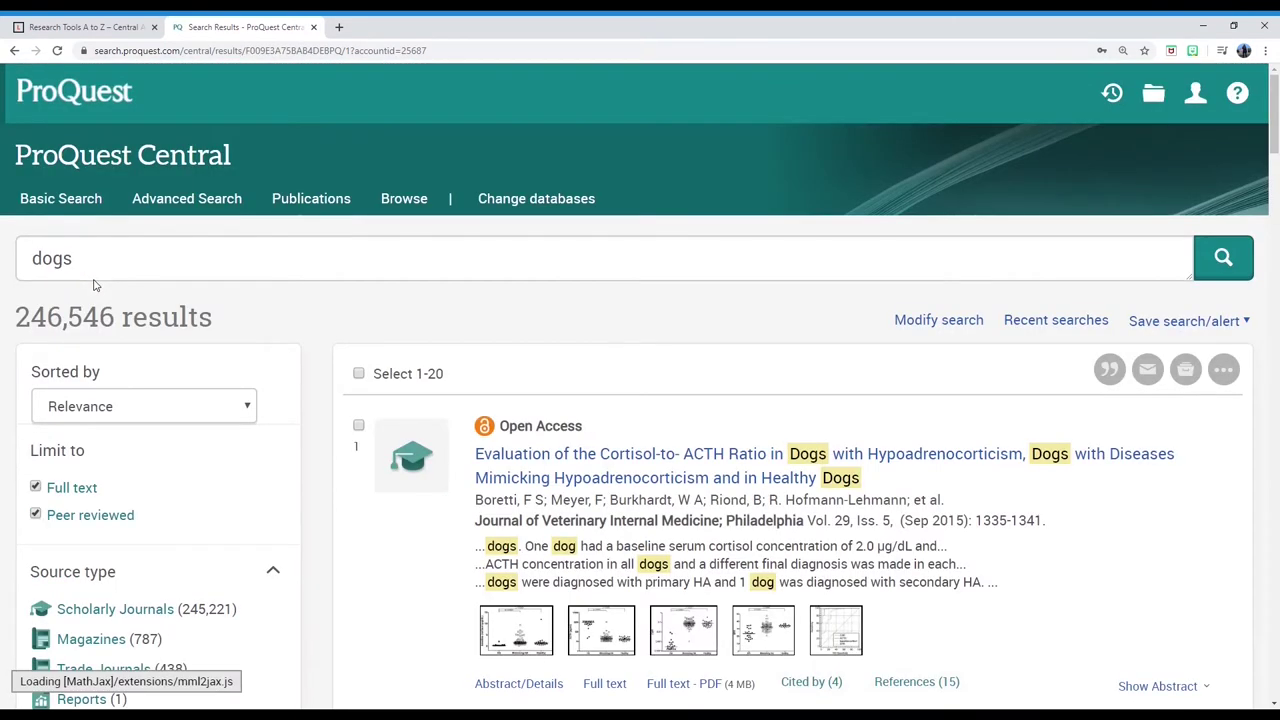
{"action": "scroll", "coordinate": [240, 380], "scroll_direction": "down", "scroll_amount": 4}
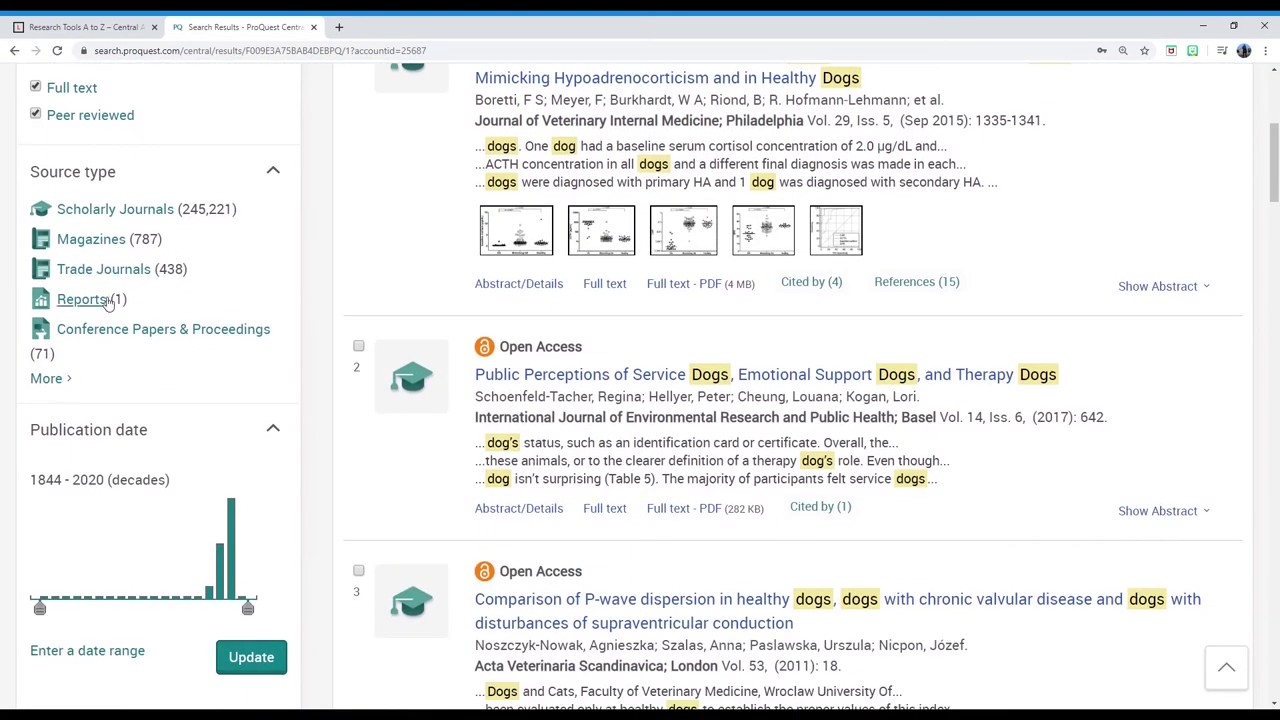
{"action": "scroll", "coordinate": [104, 334], "scroll_direction": "down", "scroll_amount": 2}
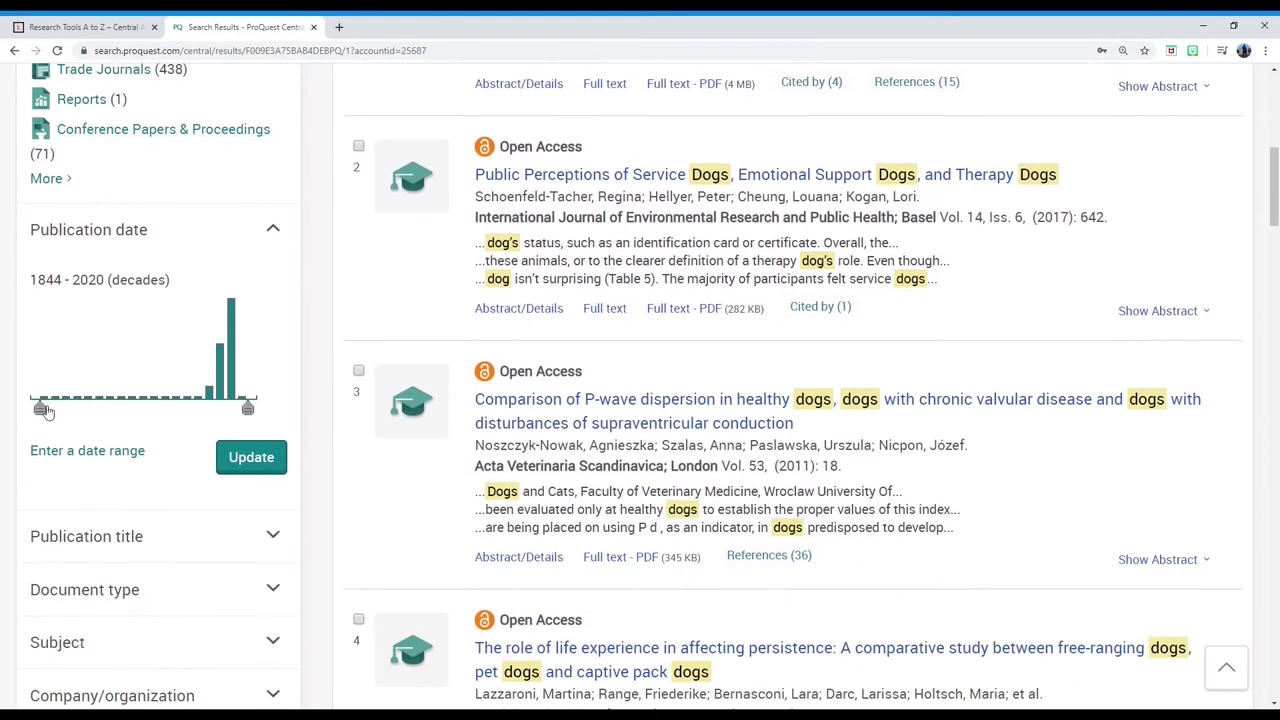
{"action": "left_click_drag", "start_coordinate": [47, 411], "coordinate": [228, 410]}
Apply the 2010–2029 publication date filter to the dogs results
{"action": "left_click", "coordinate": [251, 457]}
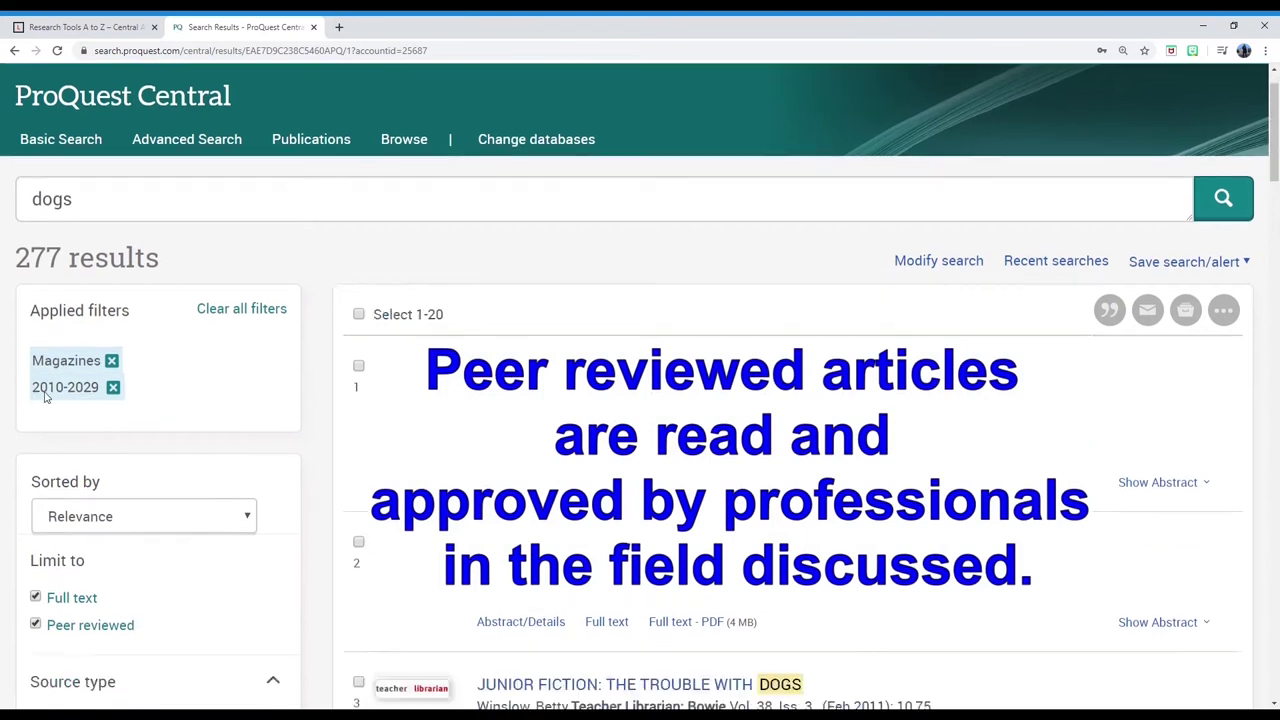
{"action": "scroll", "coordinate": [46, 397], "scroll_direction": "down", "scroll_amount": 2}
{"action": "scroll", "coordinate": [46, 397], "scroll_direction": "down", "scroll_amount": 1}
Sort the dogs results most recent first and scroll through them
{"action": "left_click", "coordinate": [145, 309]}
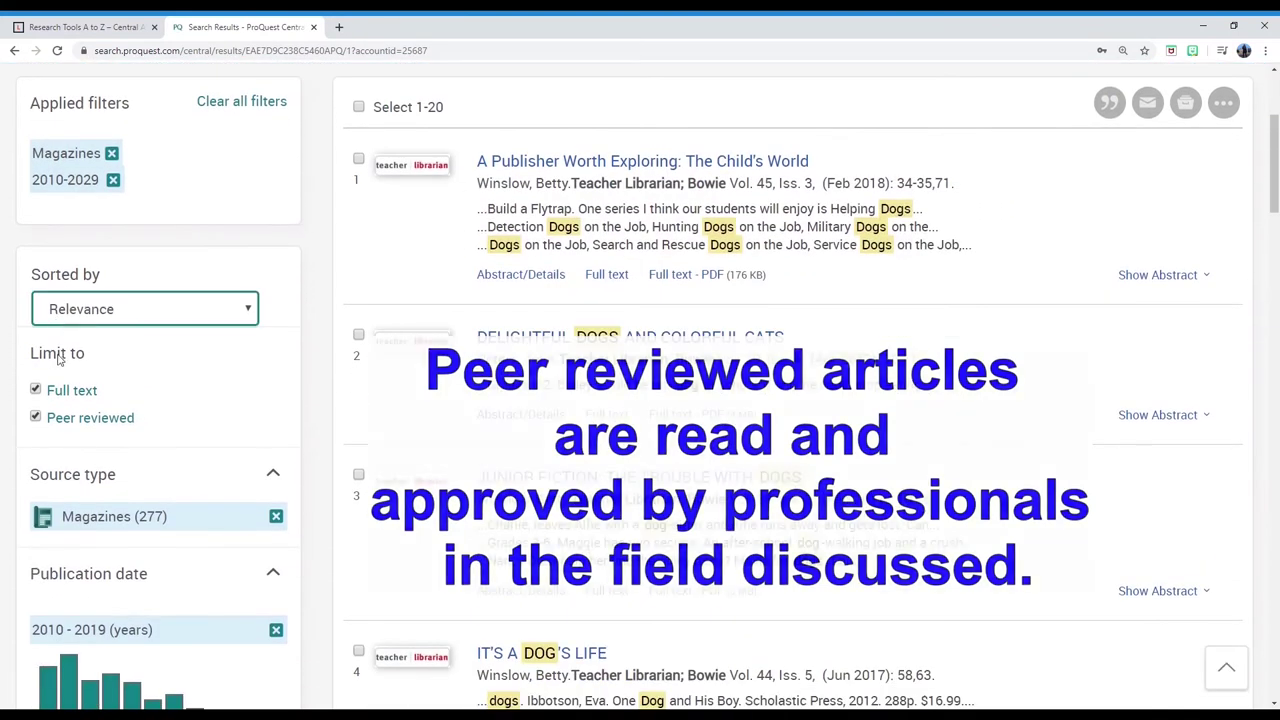
{"action": "left_click", "coordinate": [183, 369]}
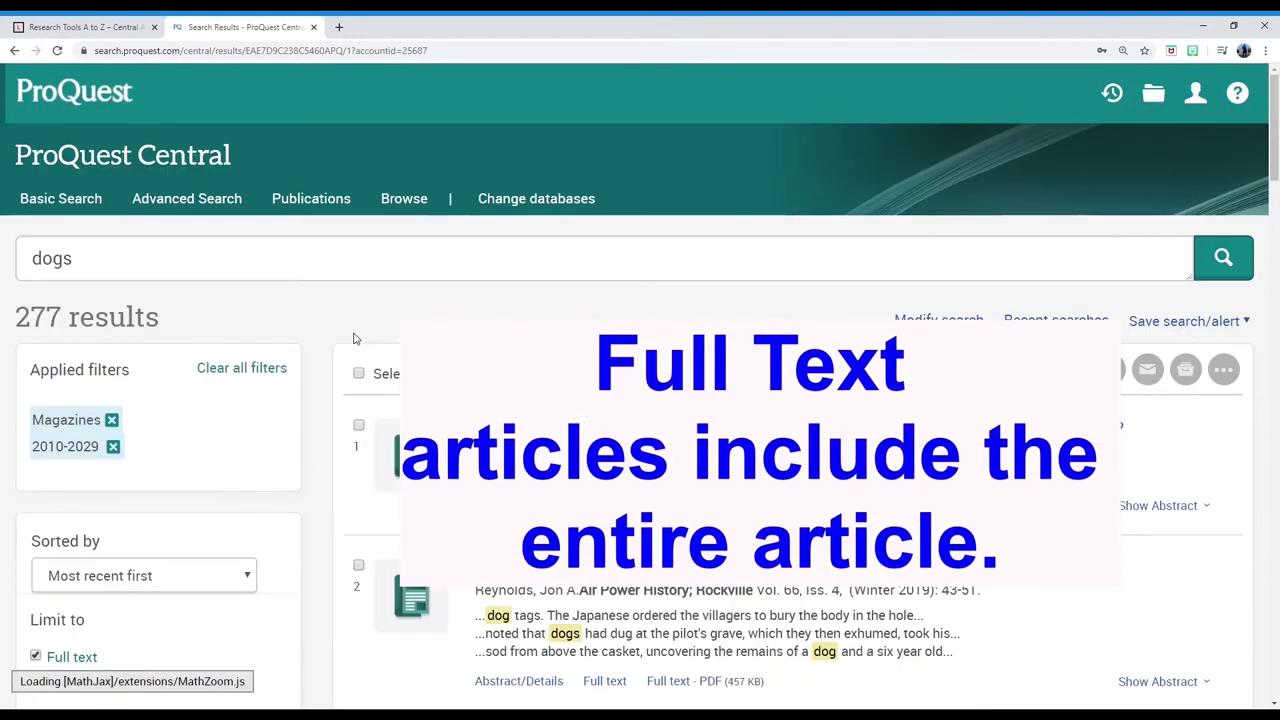
{"action": "scroll", "coordinate": [768, 384], "scroll_direction": "down", "scroll_amount": 1}
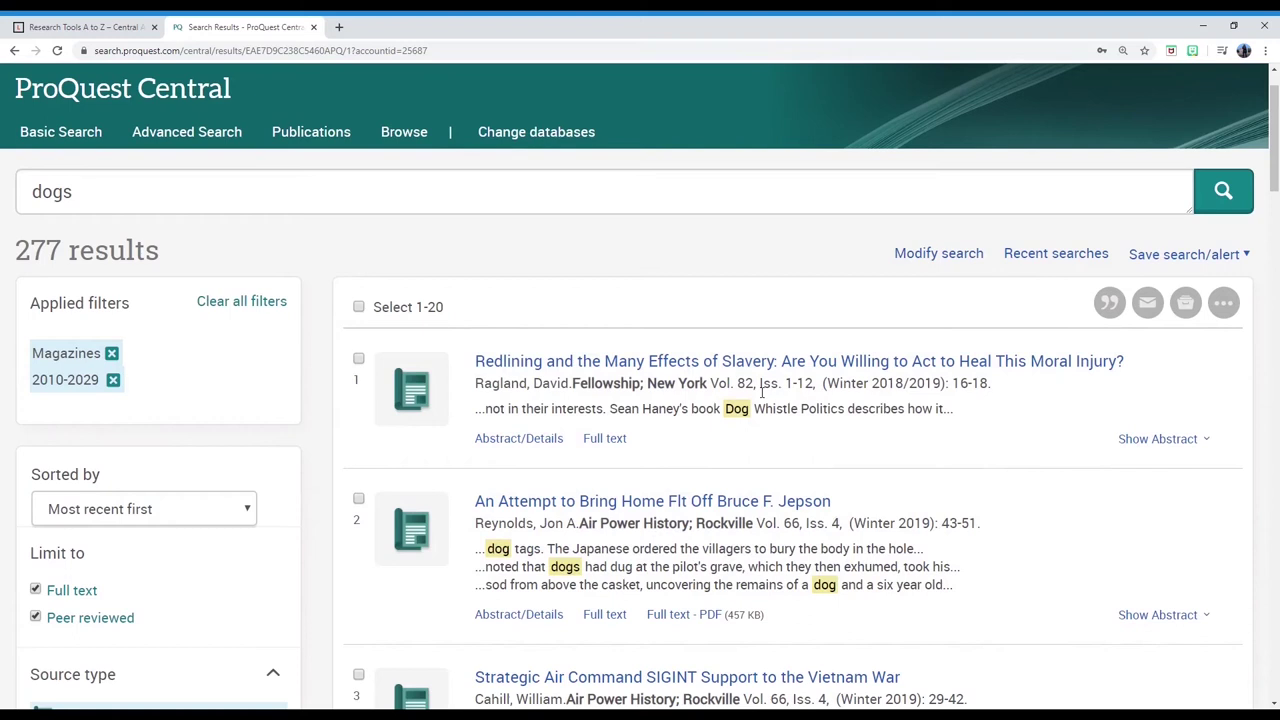
{"action": "scroll", "coordinate": [762, 392], "scroll_direction": "down", "scroll_amount": 3}
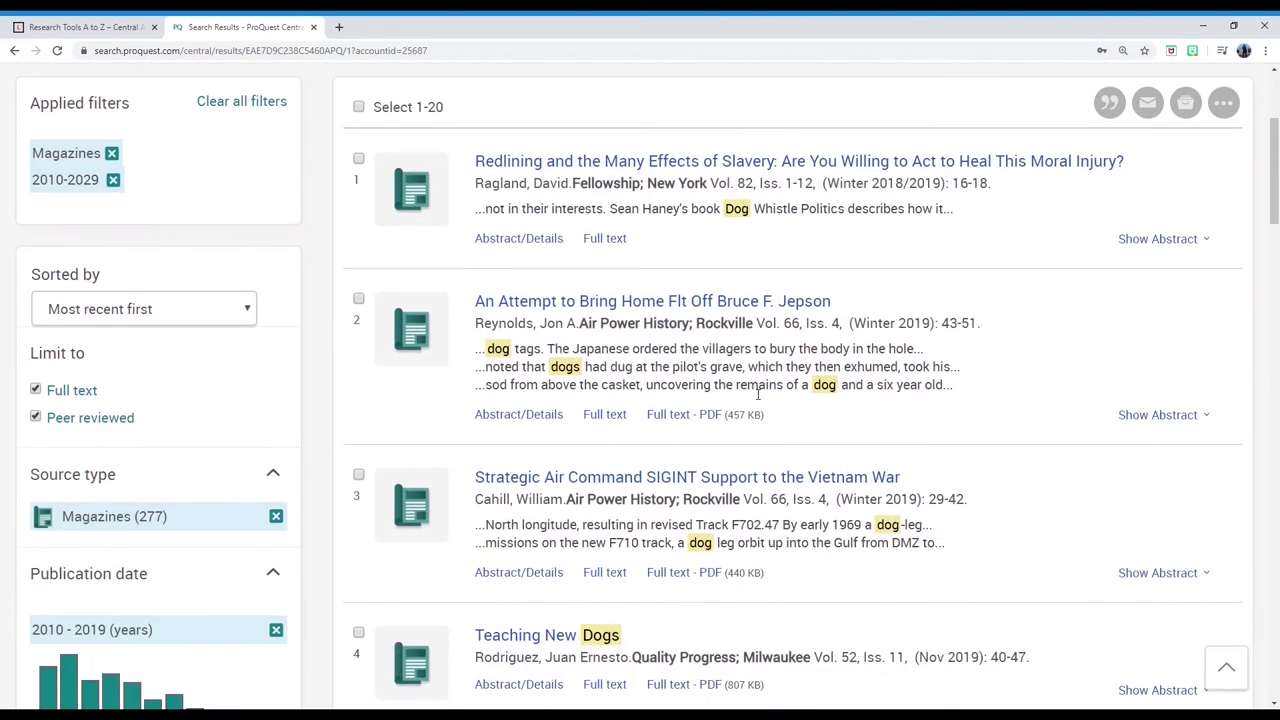
{"action": "scroll", "coordinate": [757, 395], "scroll_direction": "down", "scroll_amount": 5}
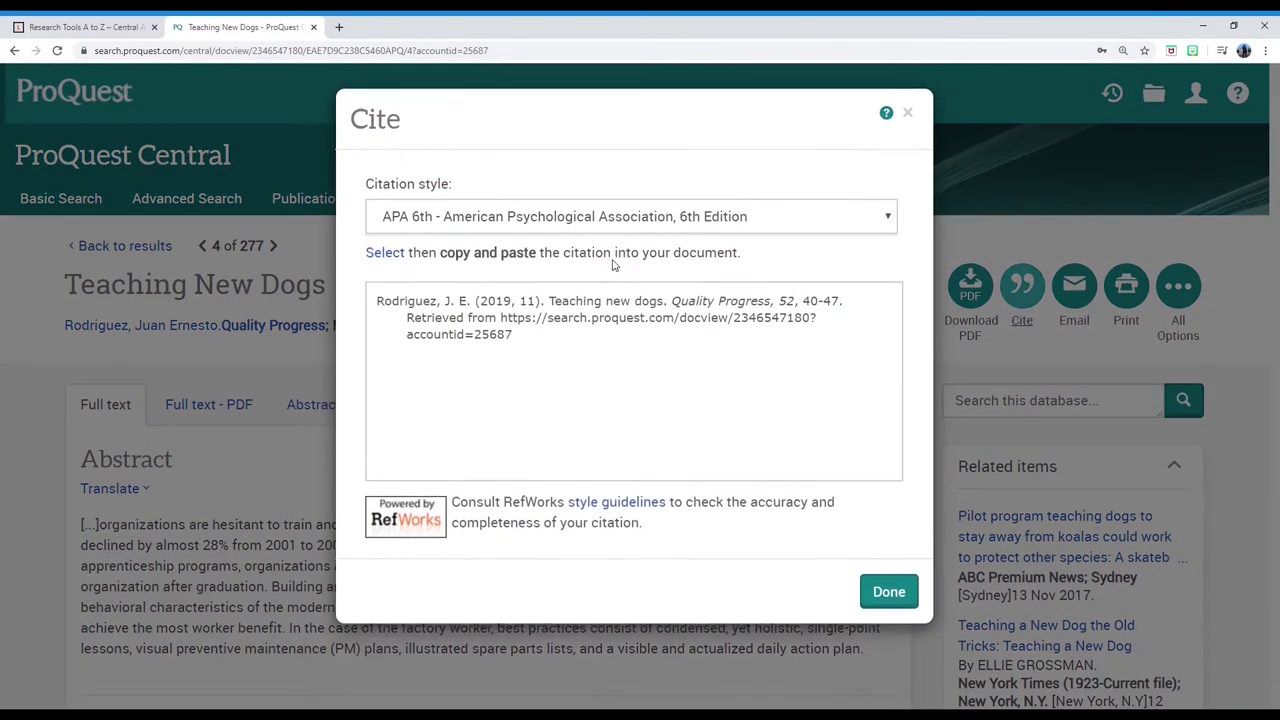
Switch the Teaching New Dogs citation to MLA 8th Edition and select the whole citation text
{"action": "left_click", "coordinate": [631, 223]}
{"action": "left_click", "coordinate": [586, 140]}
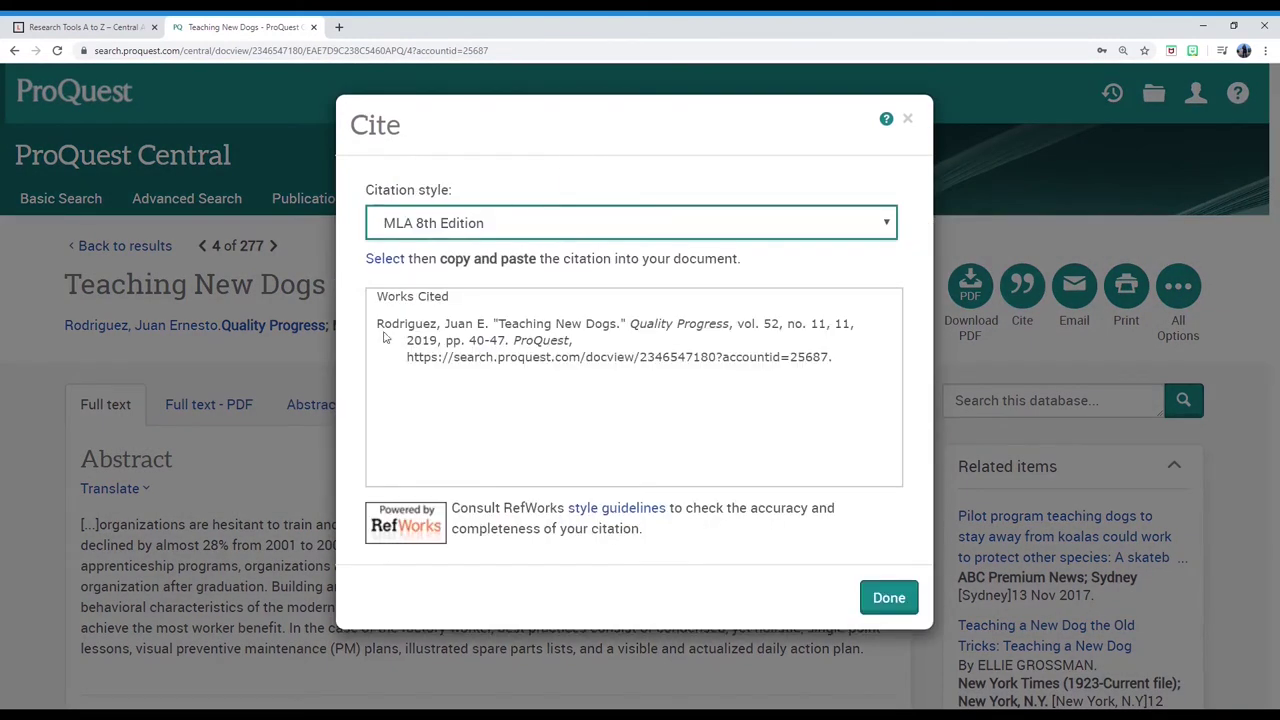
{"action": "left_click_drag", "start_coordinate": [382, 330], "coordinate": [888, 370]}
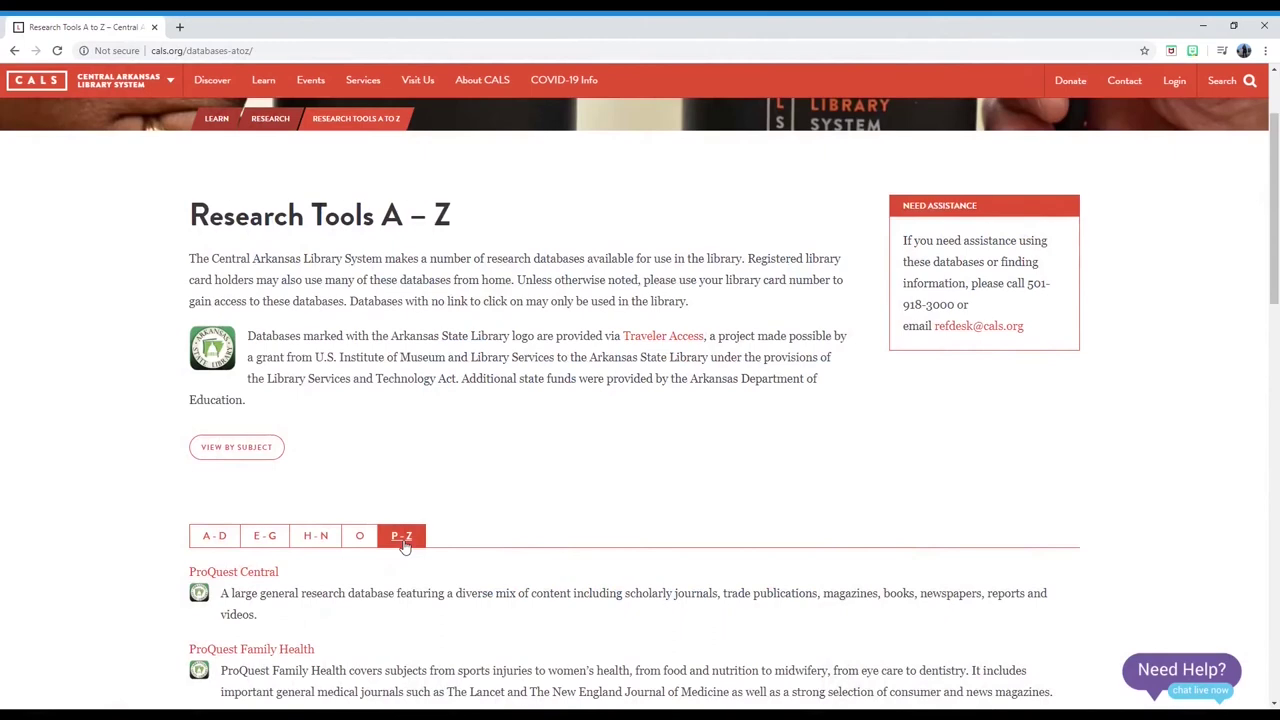
Open World Book Online – Student from the CALS list and browse its home page
{"action": "scroll", "coordinate": [394, 550], "scroll_direction": "down", "scroll_amount": 5}
{"action": "scroll", "coordinate": [391, 543], "scroll_direction": "down", "scroll_amount": 5}
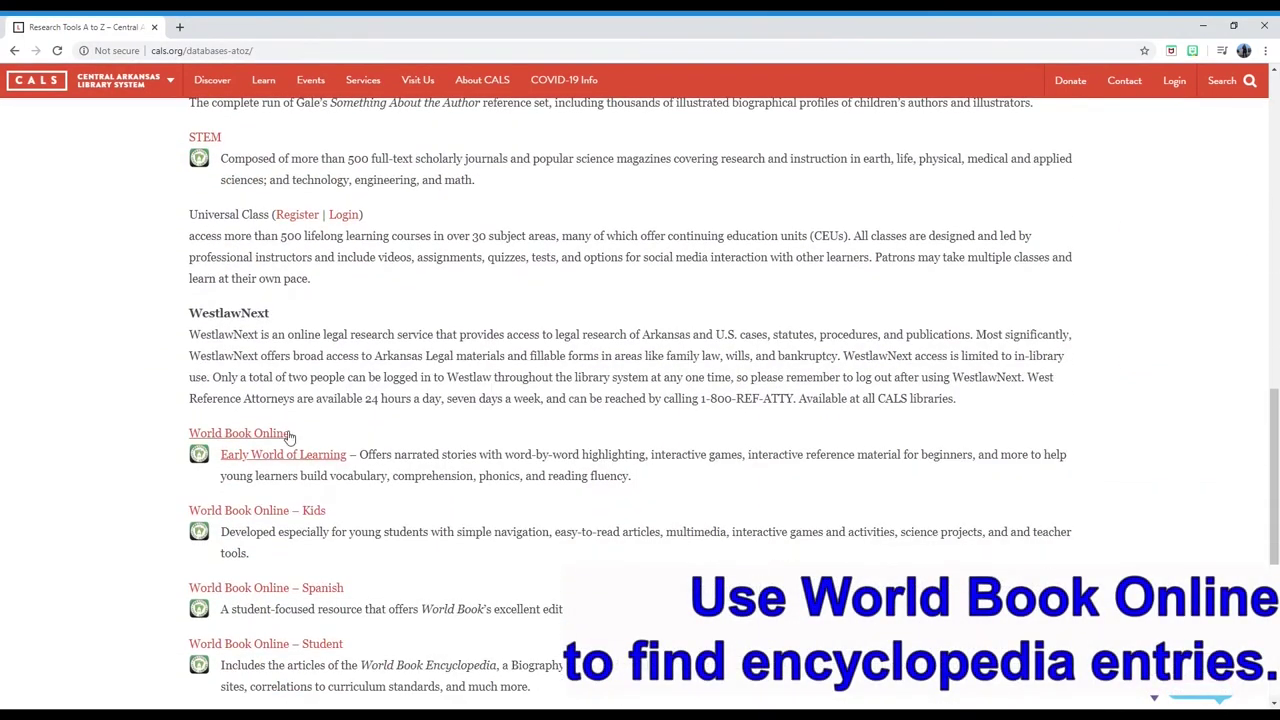
{"action": "left_click", "coordinate": [296, 647]}
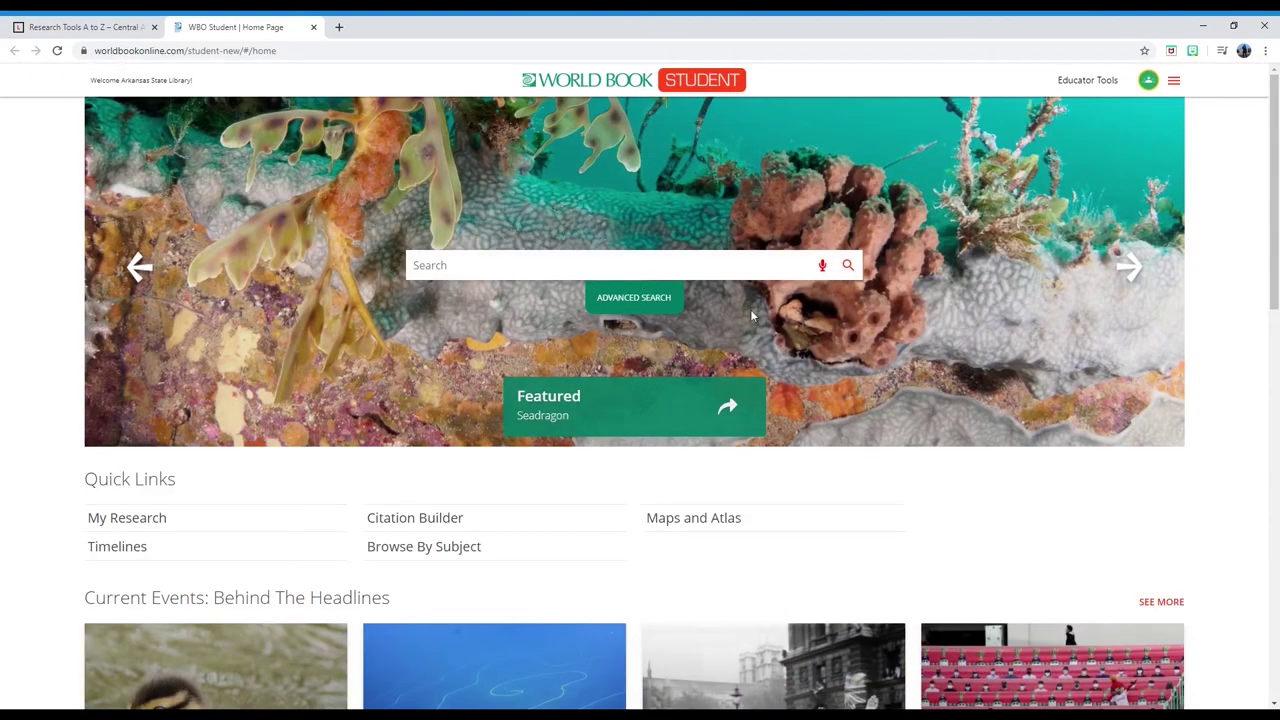
{"action": "scroll", "coordinate": [755, 318], "scroll_direction": "down", "scroll_amount": 5}
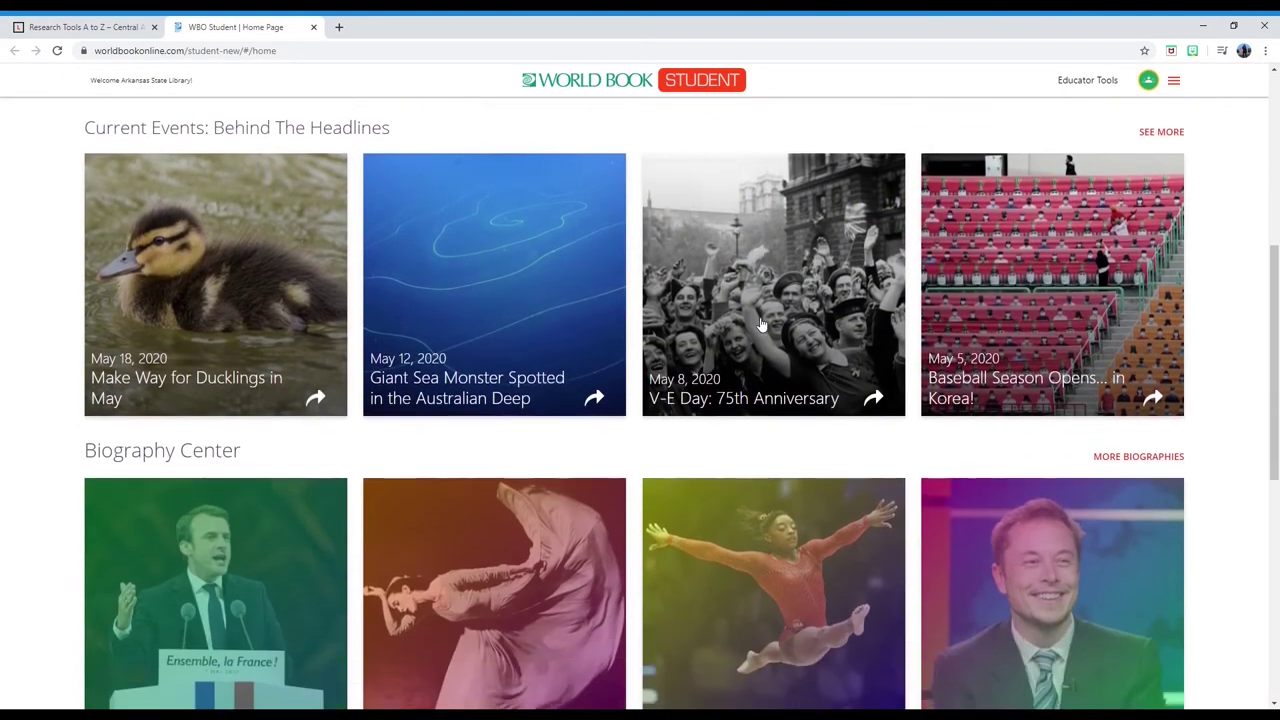
{"action": "scroll", "coordinate": [760, 325], "scroll_direction": "down", "scroll_amount": 6}
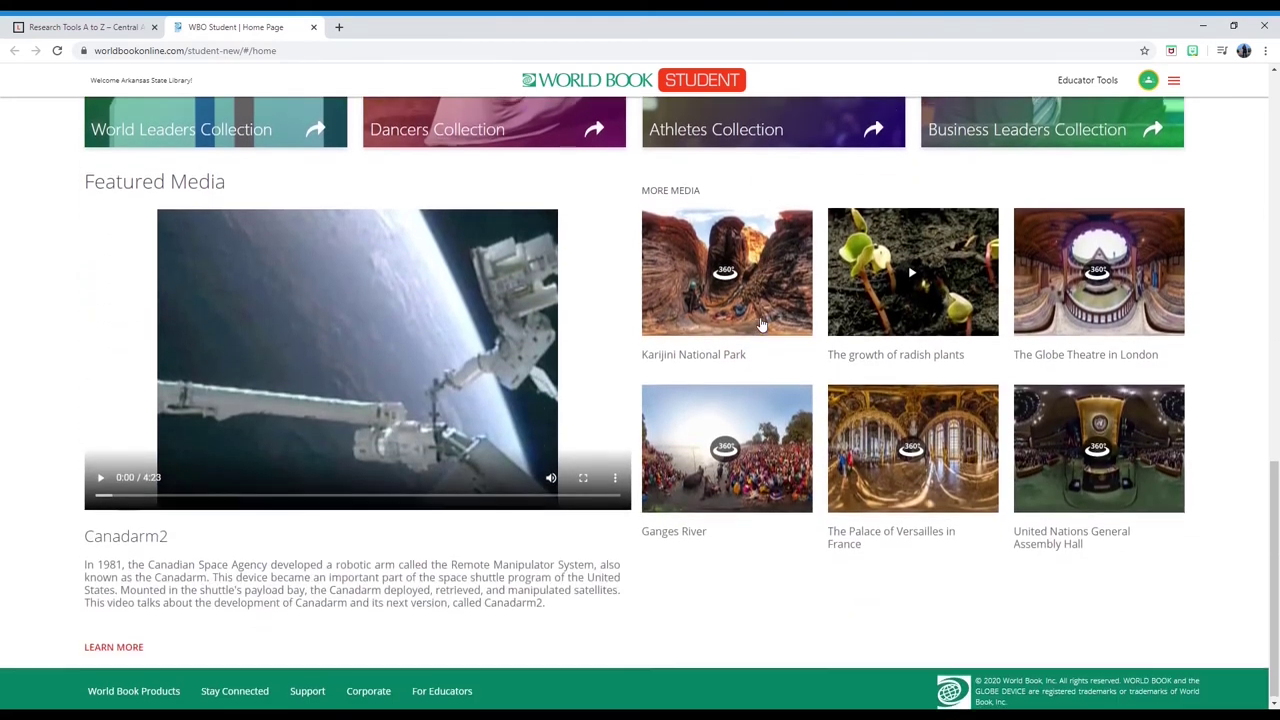
{"action": "scroll", "coordinate": [760, 325], "scroll_direction": "up", "scroll_amount": 8}
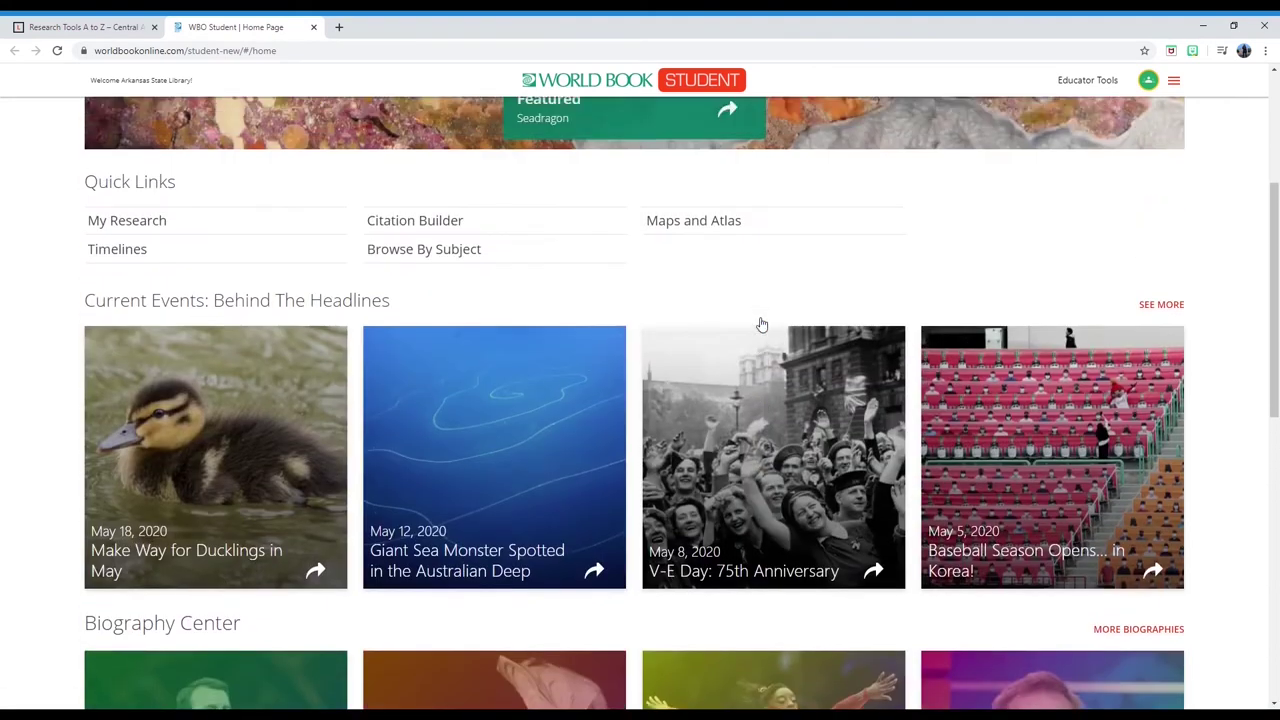
{"action": "scroll", "coordinate": [760, 325], "scroll_direction": "up", "scroll_amount": 3}
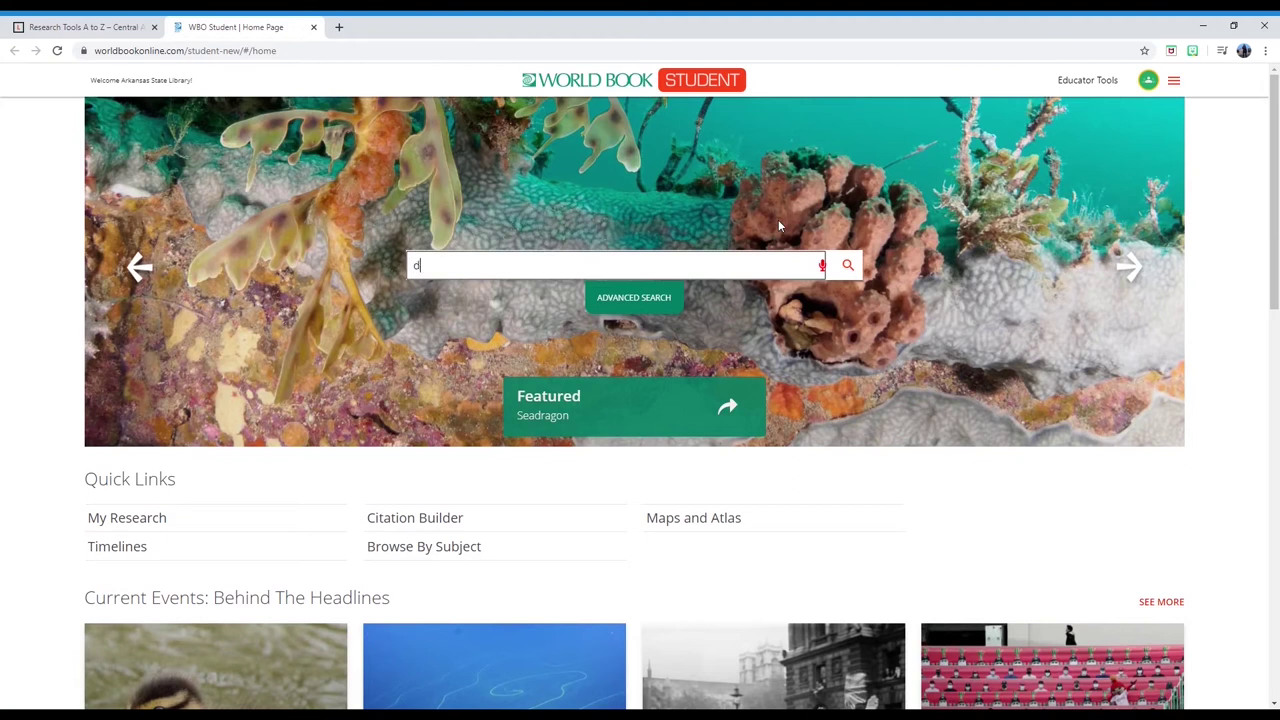
Search for dogs and open the Dog encyclopedia article
{"action": "key", "text": "Return"}
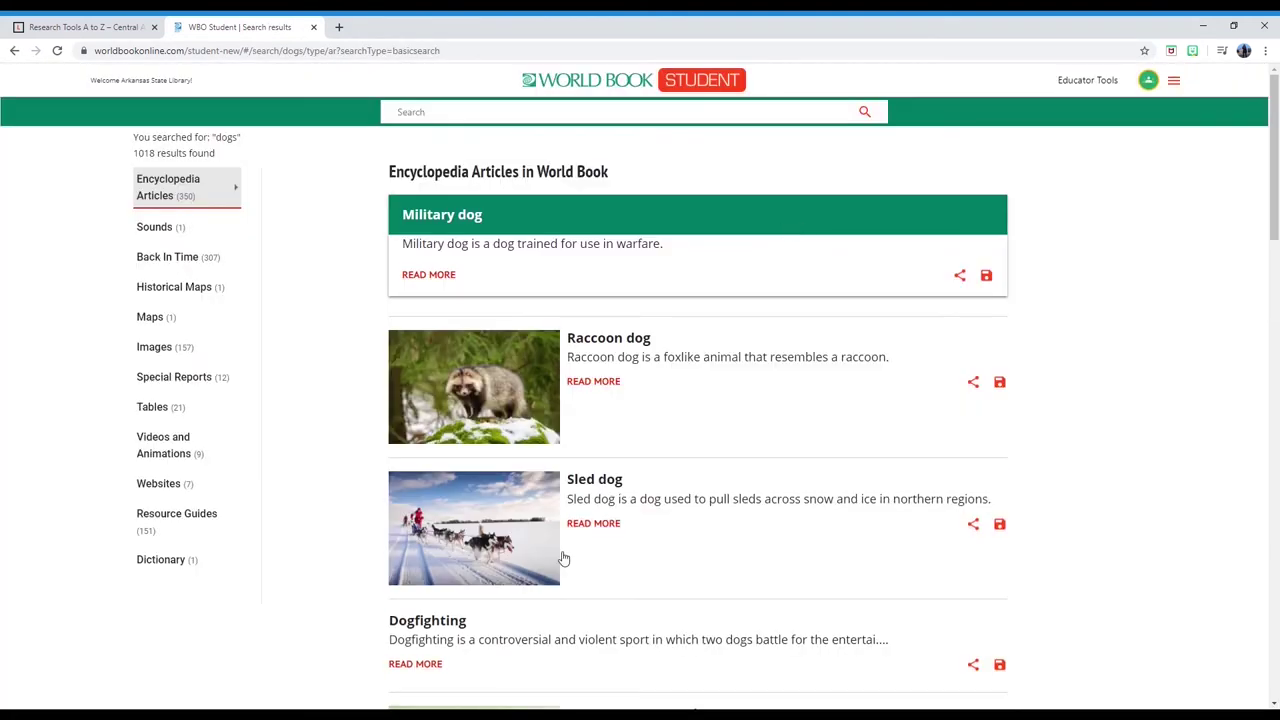
{"action": "scroll", "coordinate": [668, 474], "scroll_direction": "down", "scroll_amount": 6}
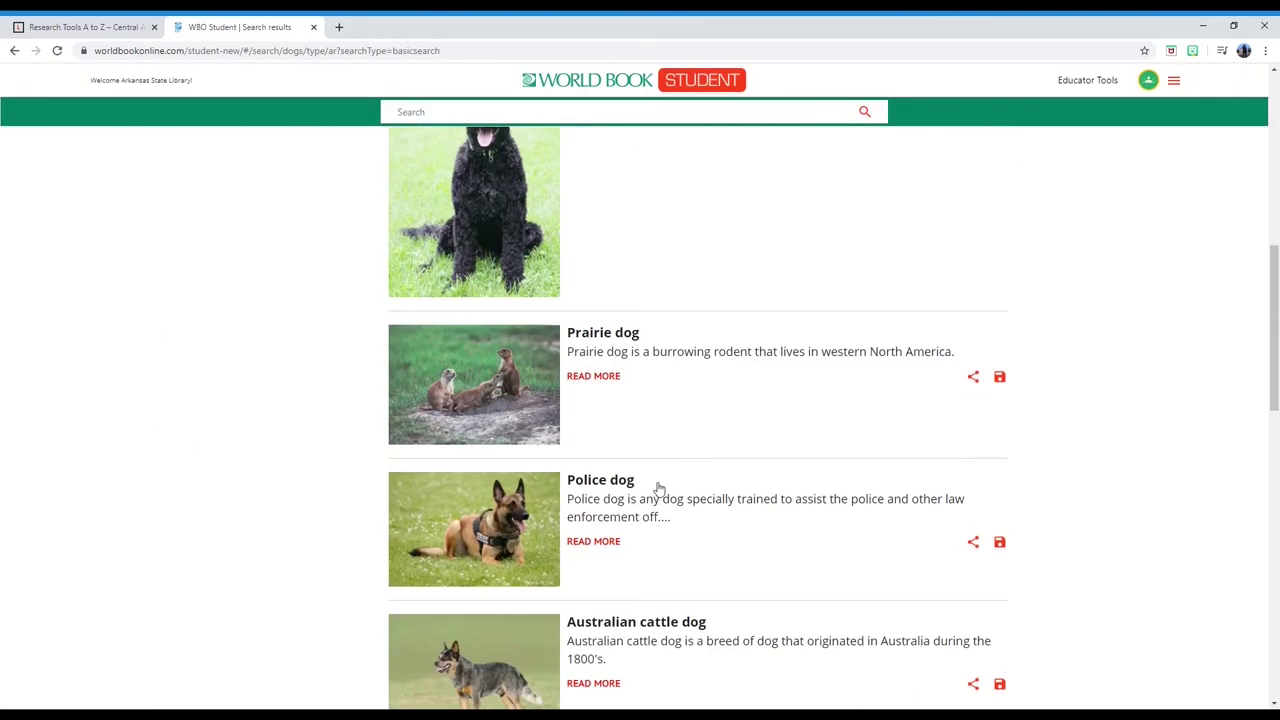
{"action": "scroll", "coordinate": [615, 492], "scroll_direction": "down", "scroll_amount": 3}
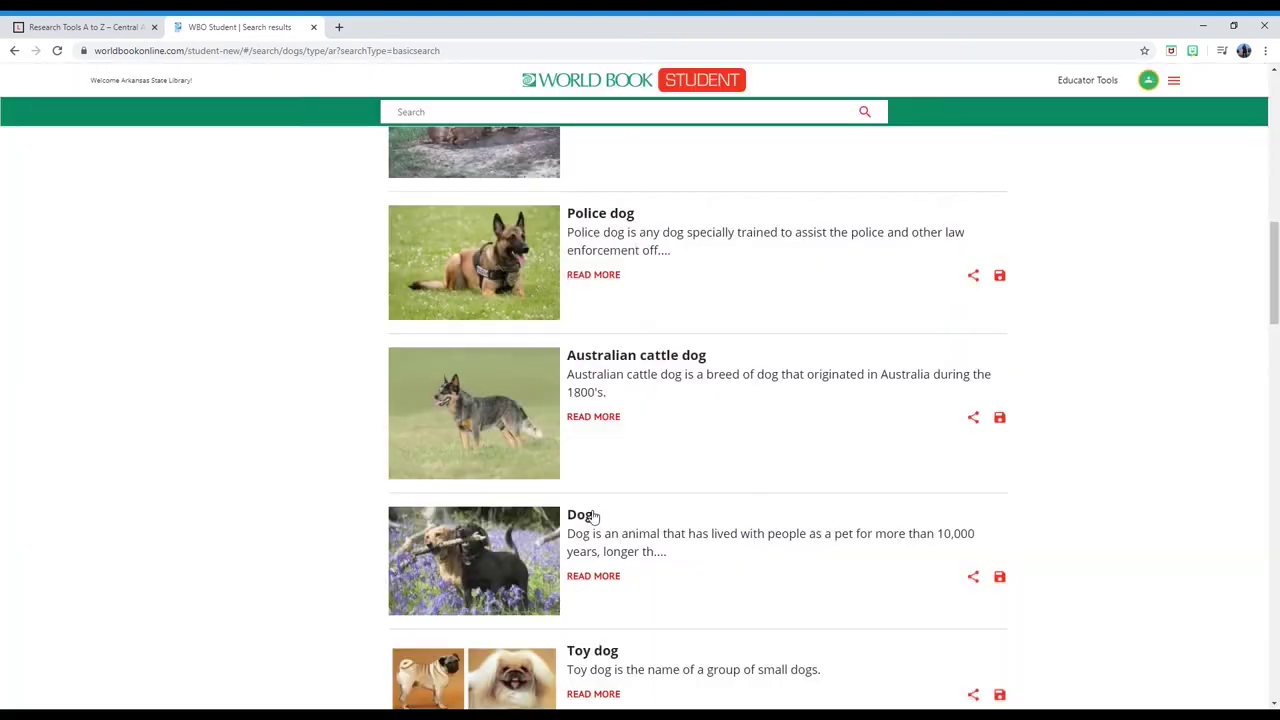
{"action": "left_click", "coordinate": [594, 513]}
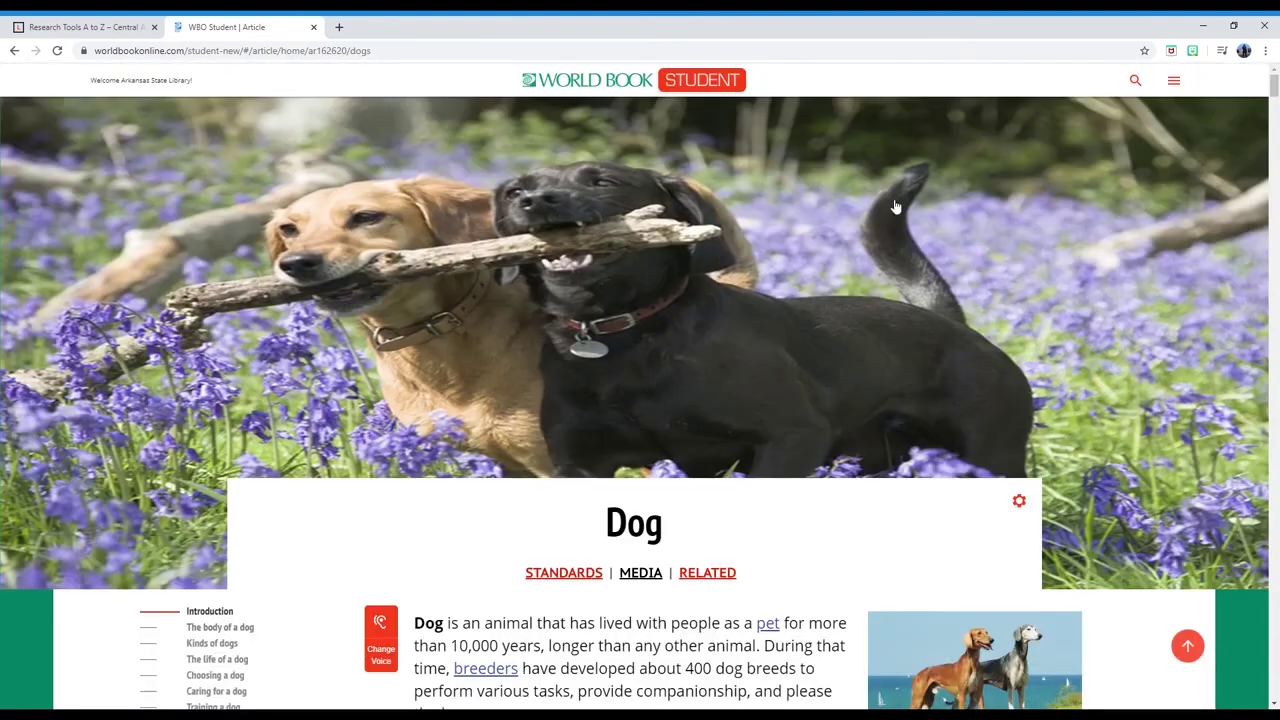
{"action": "scroll", "coordinate": [894, 206], "scroll_direction": "down", "scroll_amount": 2}
{"action": "scroll", "coordinate": [842, 290], "scroll_direction": "down", "scroll_amount": 3}
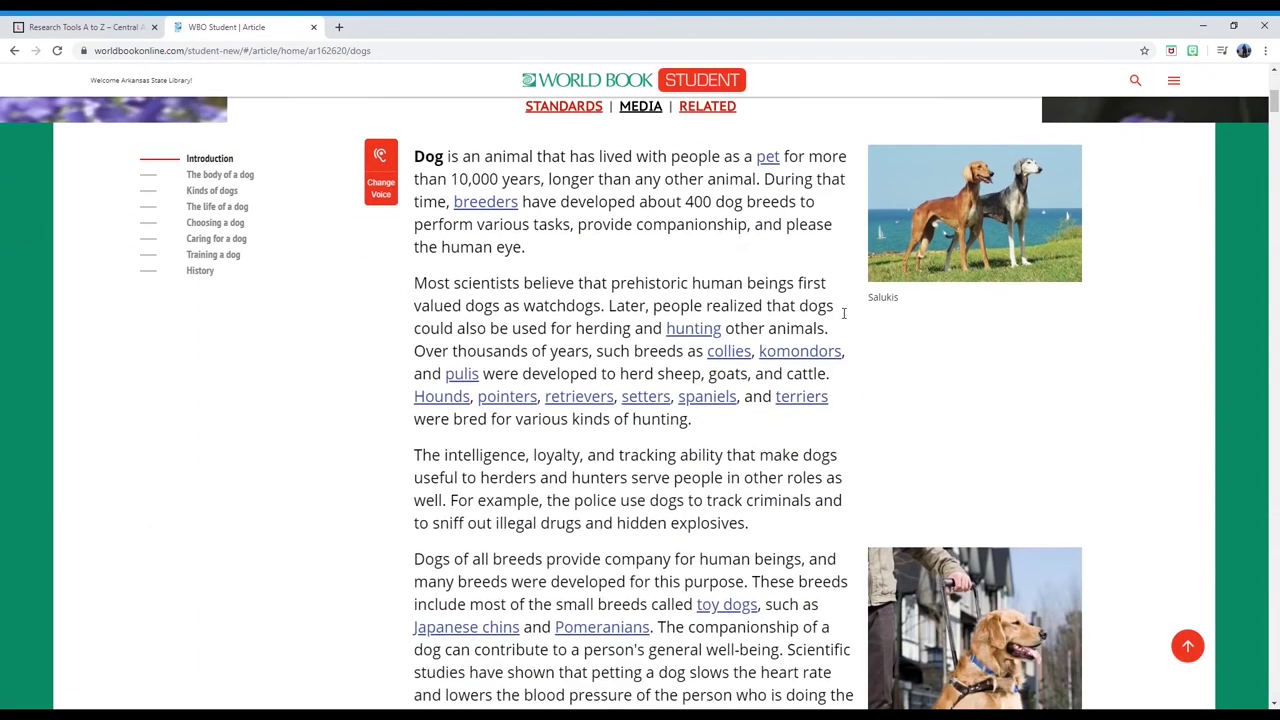
{"action": "scroll", "coordinate": [790, 262], "scroll_direction": "down", "scroll_amount": 5}
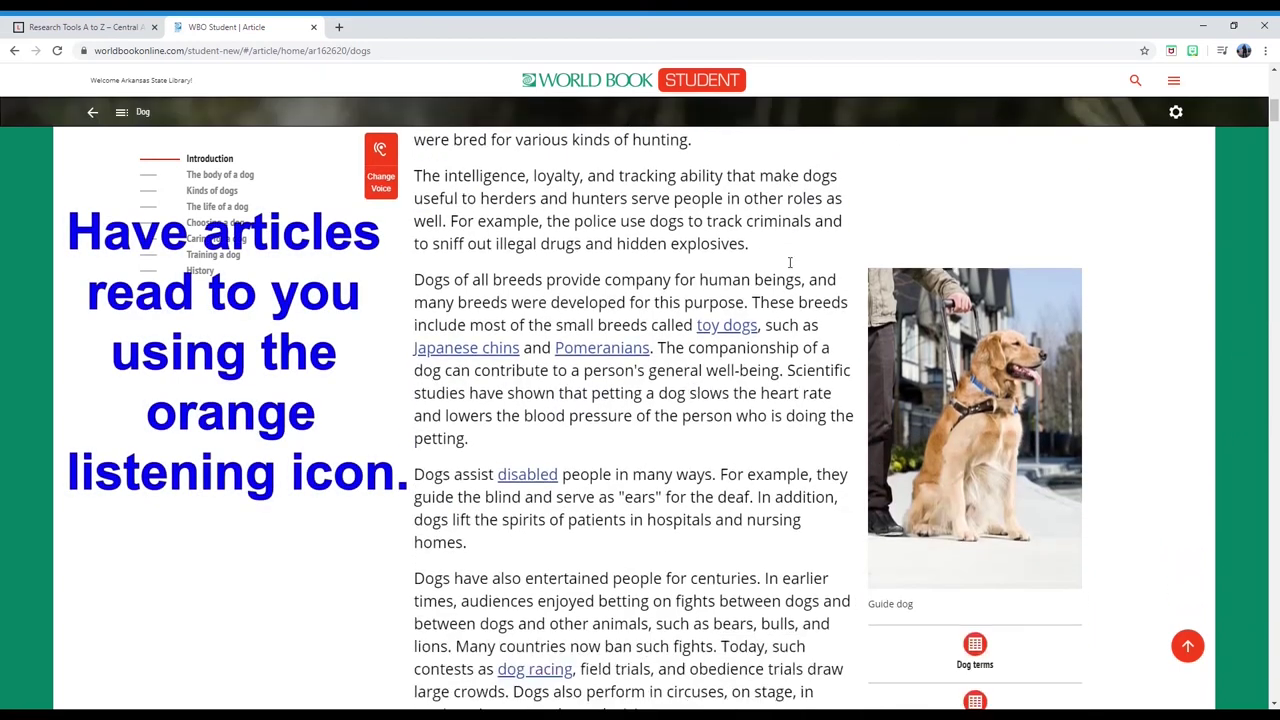
{"action": "scroll", "coordinate": [789, 263], "scroll_direction": "down", "scroll_amount": 2}
{"action": "scroll", "coordinate": [850, 250], "scroll_direction": "up", "scroll_amount": 9}
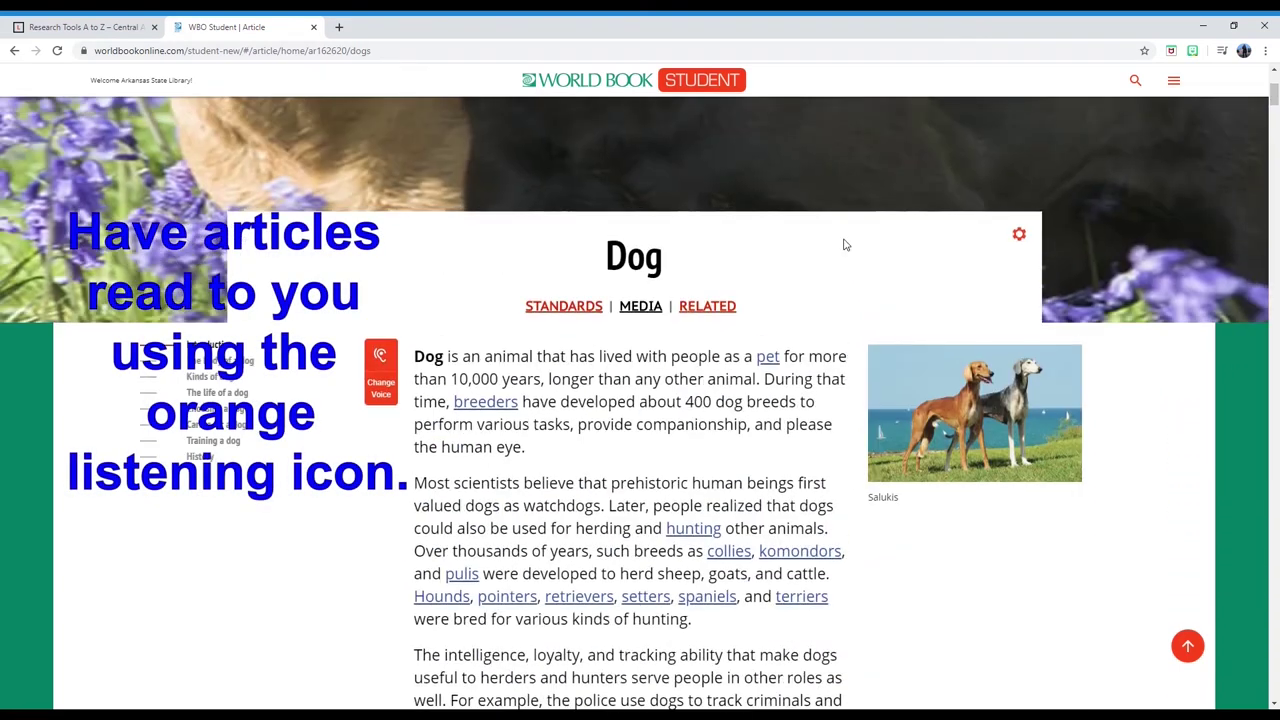
Show the Dog article's MLA, APA and Harvard citations from the gear options
{"action": "left_click", "coordinate": [1019, 235]}
{"action": "scroll", "coordinate": [1019, 235], "scroll_direction": "up", "scroll_amount": 1}
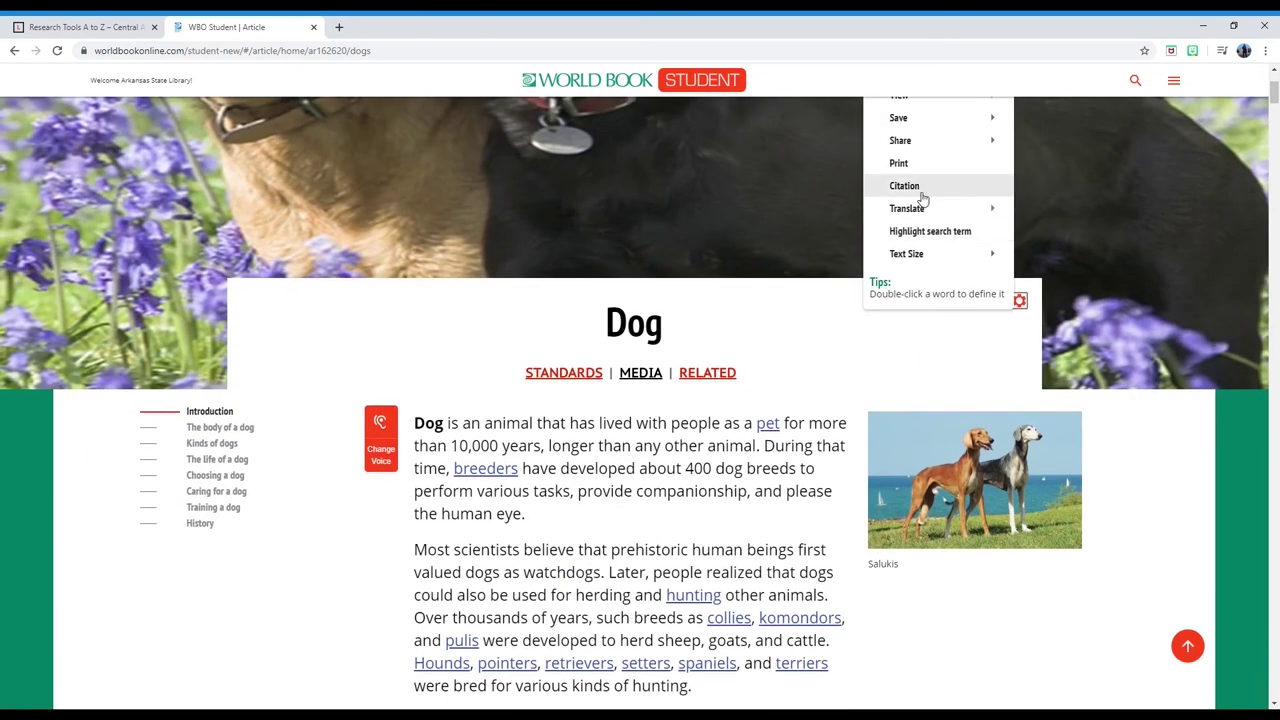
{"action": "scroll", "coordinate": [922, 200], "scroll_direction": "up", "scroll_amount": 2}
{"action": "left_click", "coordinate": [905, 318]}
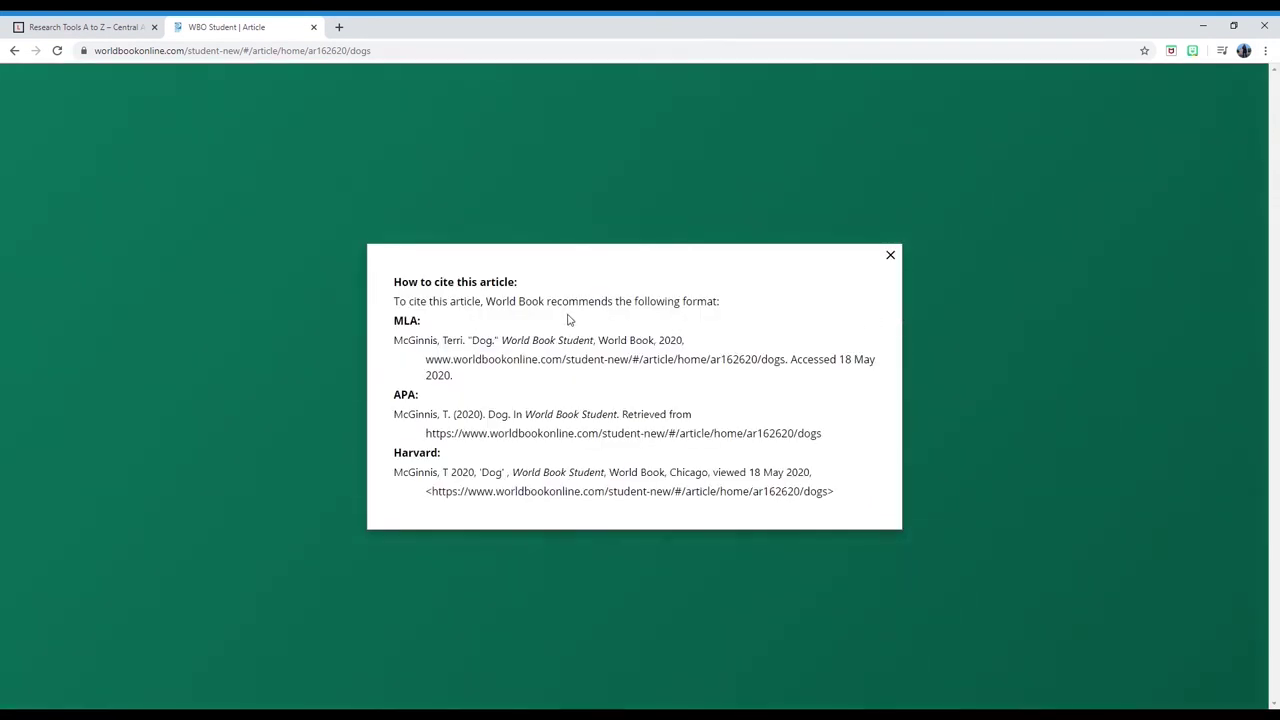